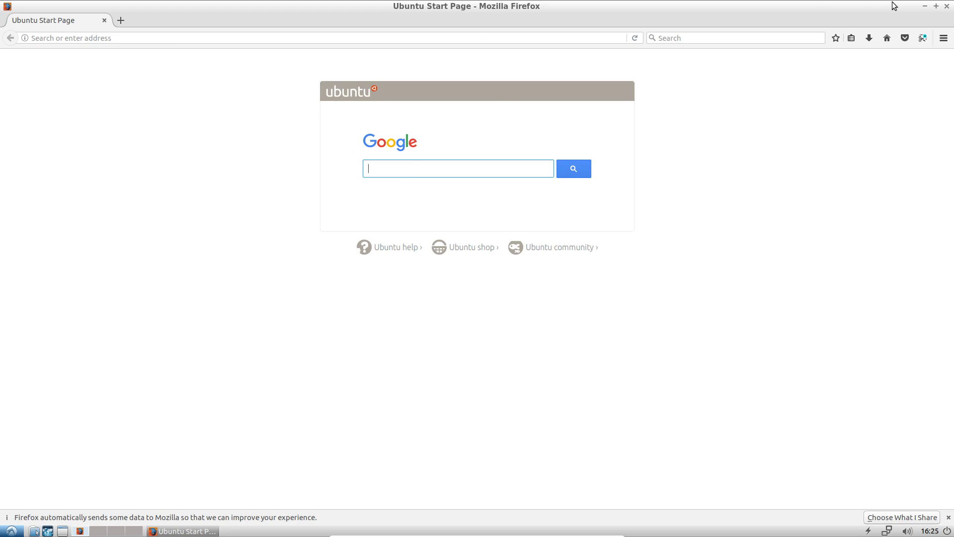
# Minimize Firefox and launch LXTerminal from the System Tools menu
pyautogui.click(925, 6)
pyautogui.moveTo(420, 125); pyautogui.dragTo(553, 279)
pyautogui.rightClick(450, 189)
pyautogui.click(396, 160)
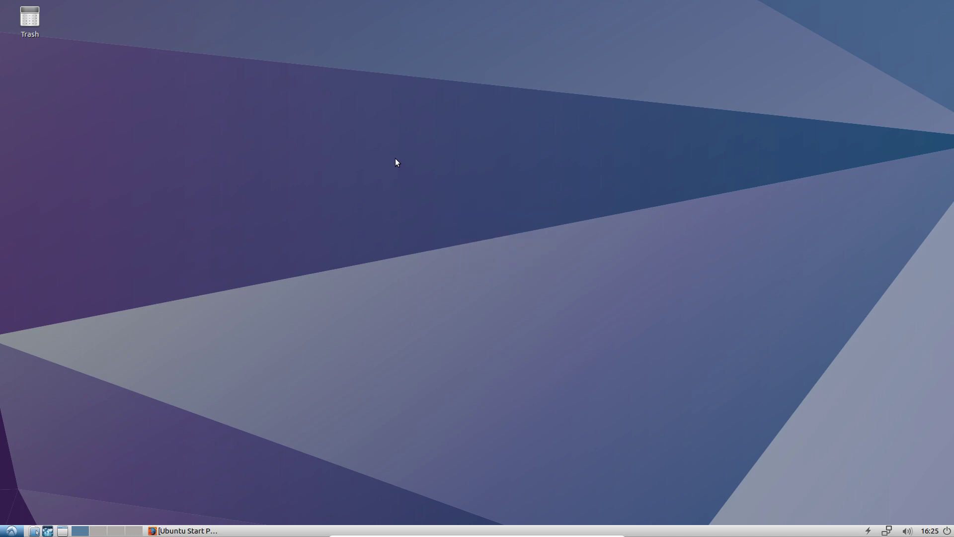
pyautogui.rightClick(356, 144)
pyautogui.moveTo(389, 148)
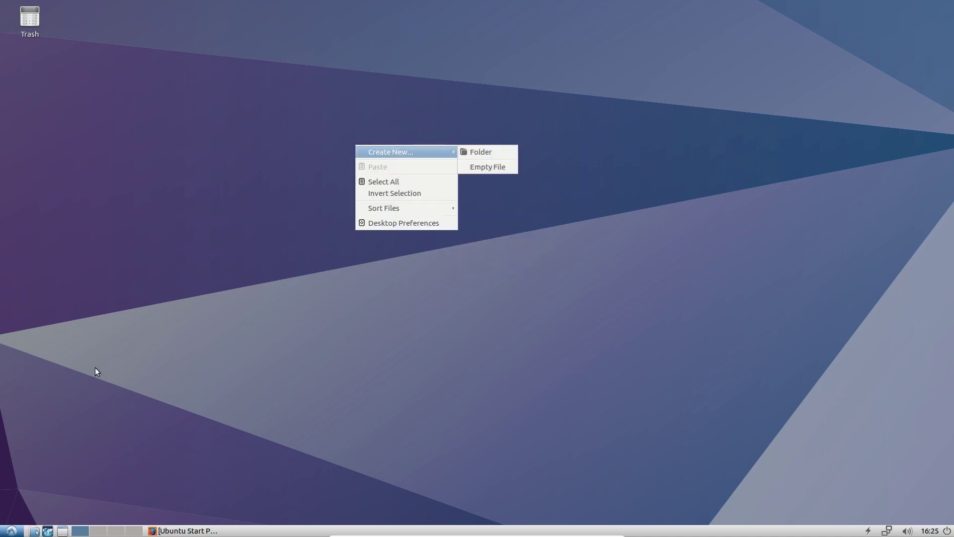
pyautogui.click(11, 530)
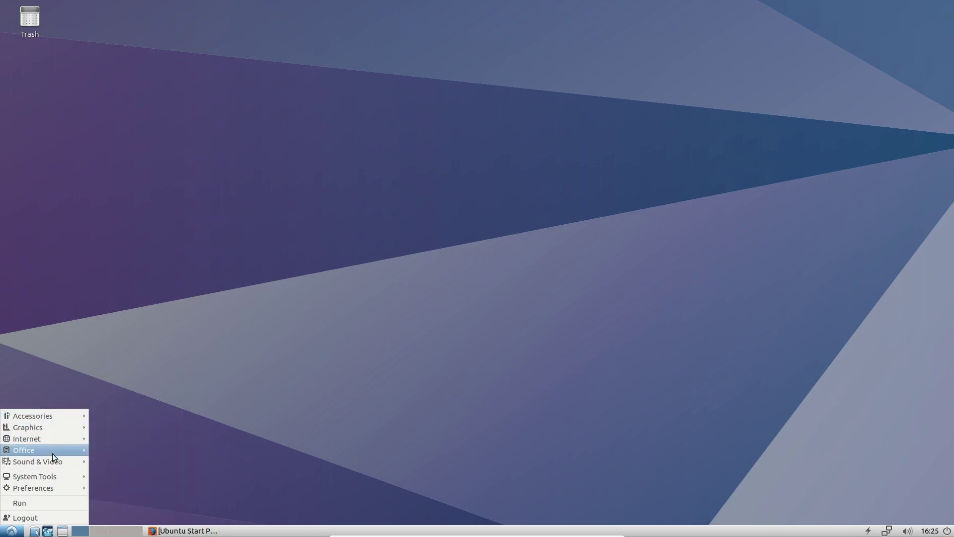
pyautogui.moveTo(59, 475)
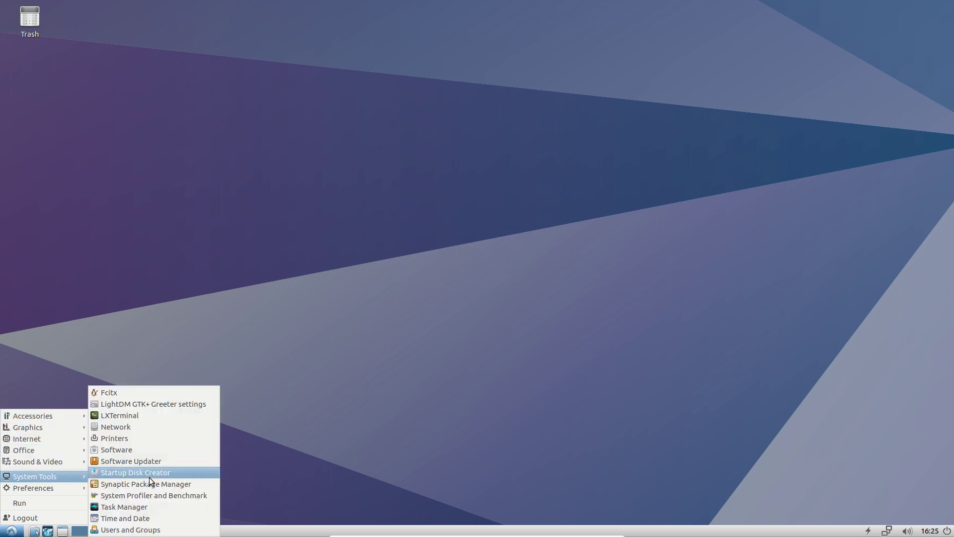
pyautogui.click(141, 416)
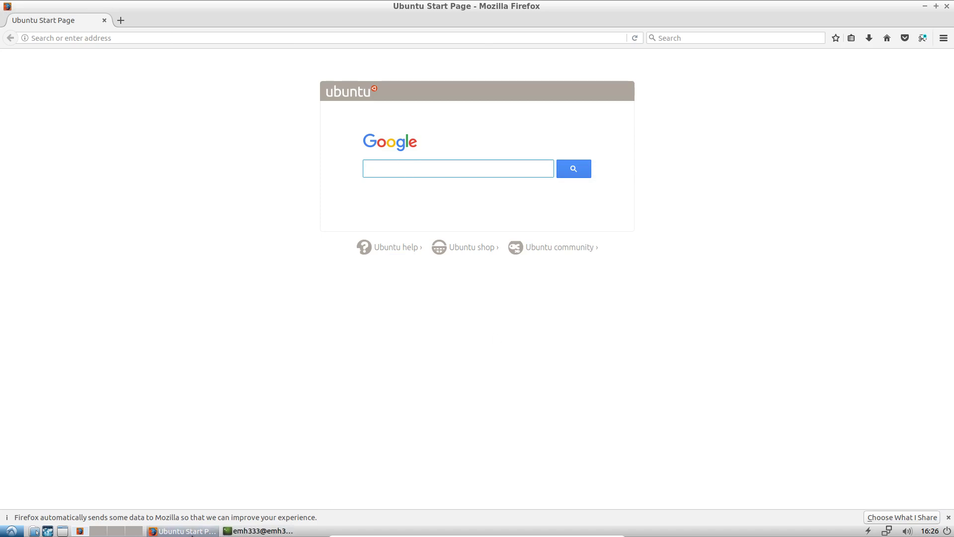
# Search Google for 'atc pie' and start the download from ATC-pie's SourceForge page
pyautogui.click(260, 530)
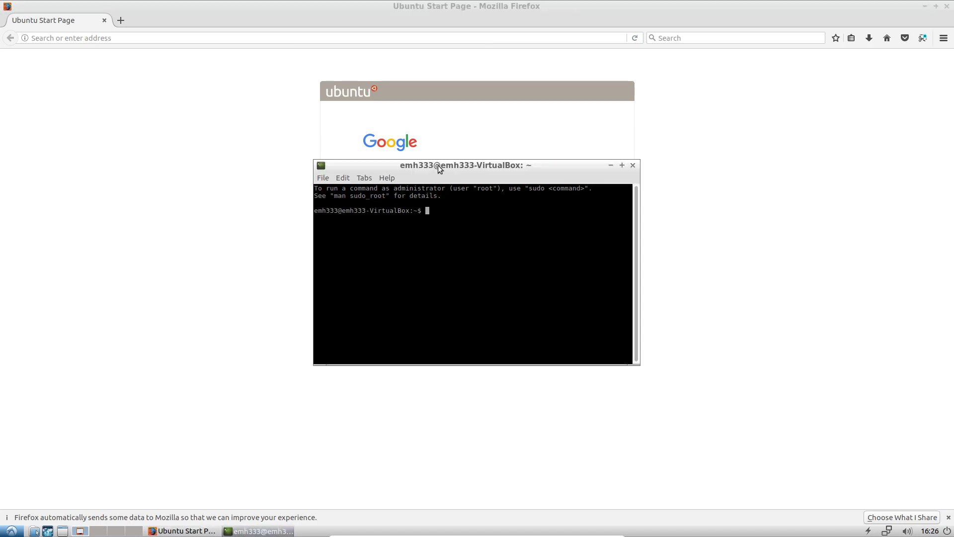
pyautogui.moveTo(440, 169); pyautogui.dragTo(527, 216)
pyautogui.click(498, 170)
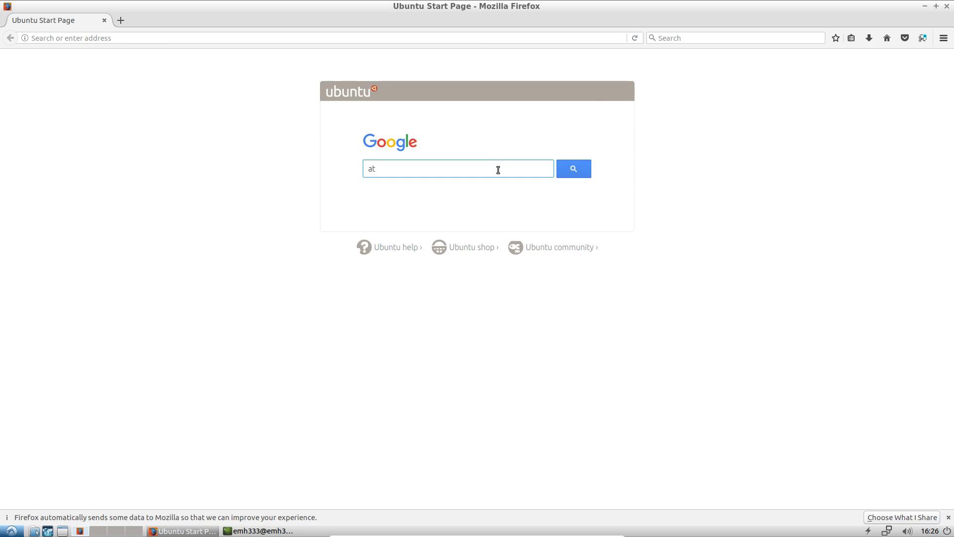
pyautogui.press('Return')
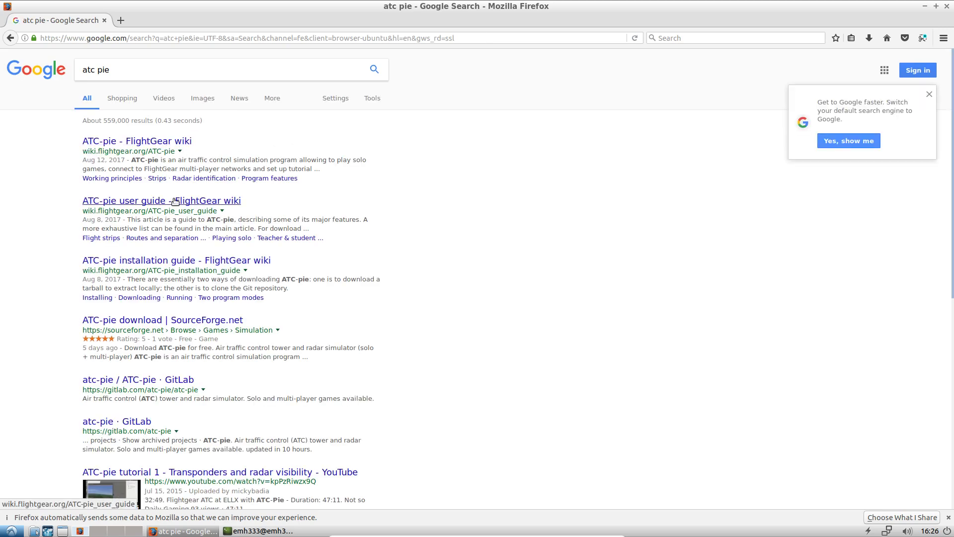
pyautogui.click(169, 321)
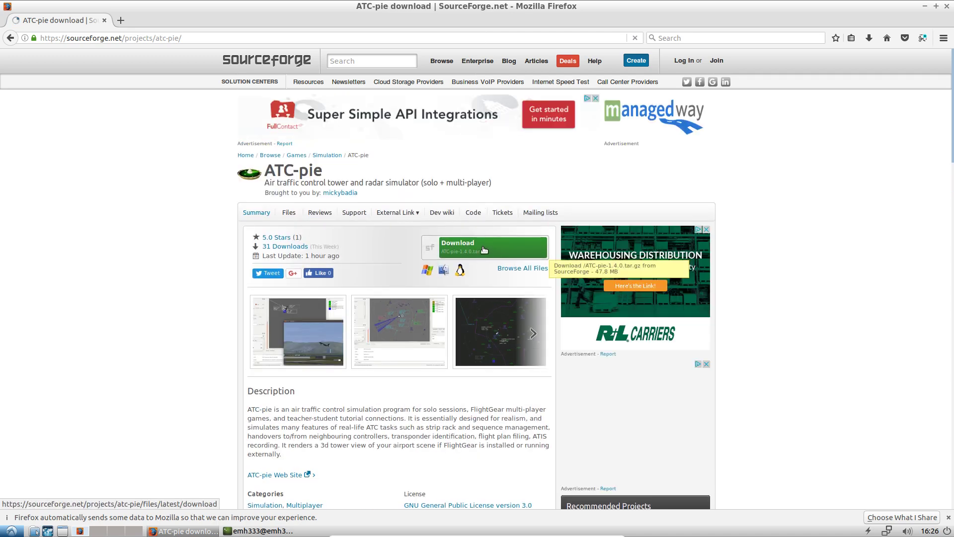
pyautogui.click(485, 248)
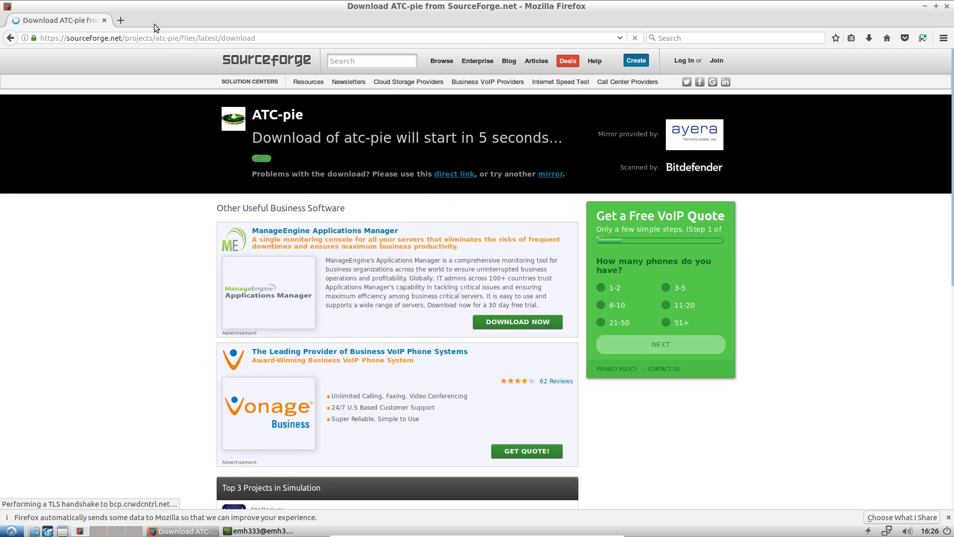
# In a new tab, search 'atc pie install', open the FlightGear wiki guide, and follow its project page link
pyautogui.hotkey('ctrl', 't')
pyautogui.write('at')
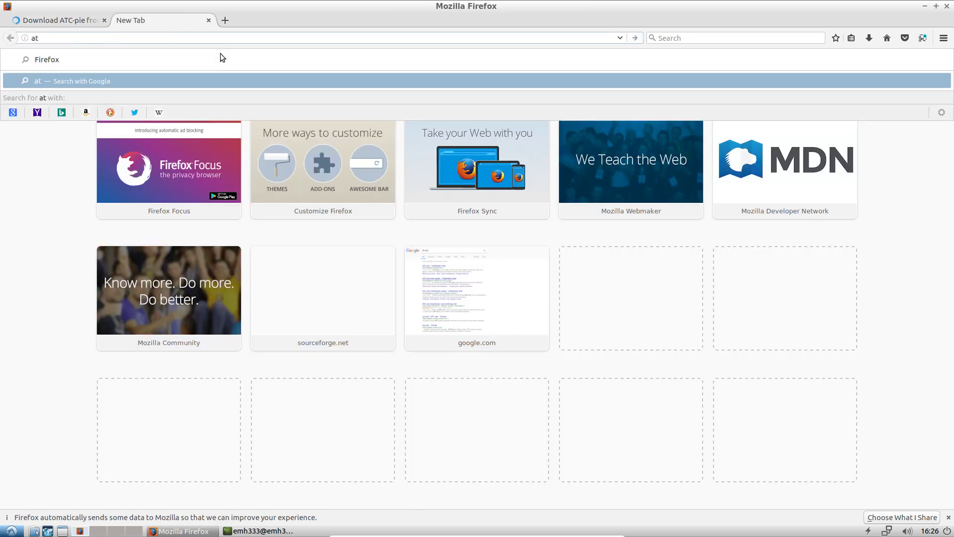
pyautogui.write('c pie instal')
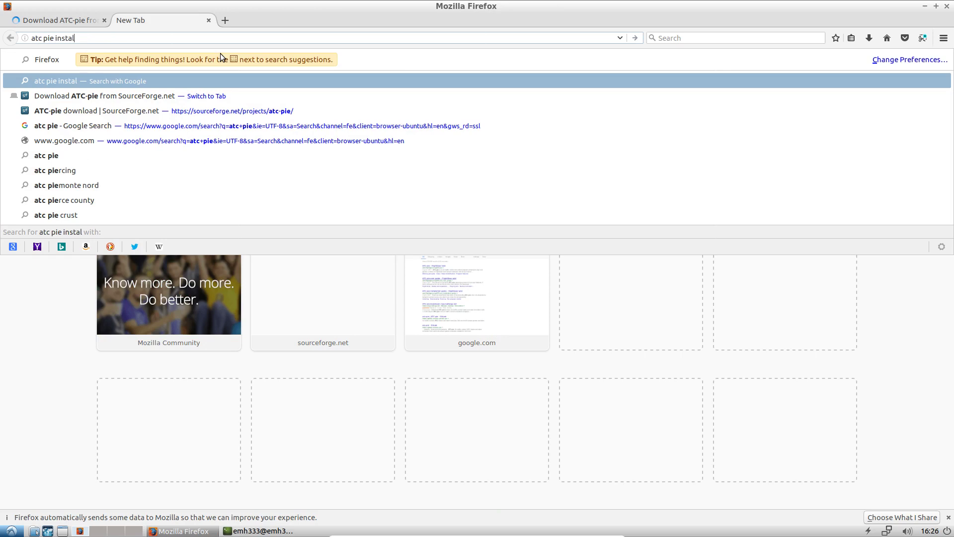
pyautogui.write('l')
pyautogui.press('Return')
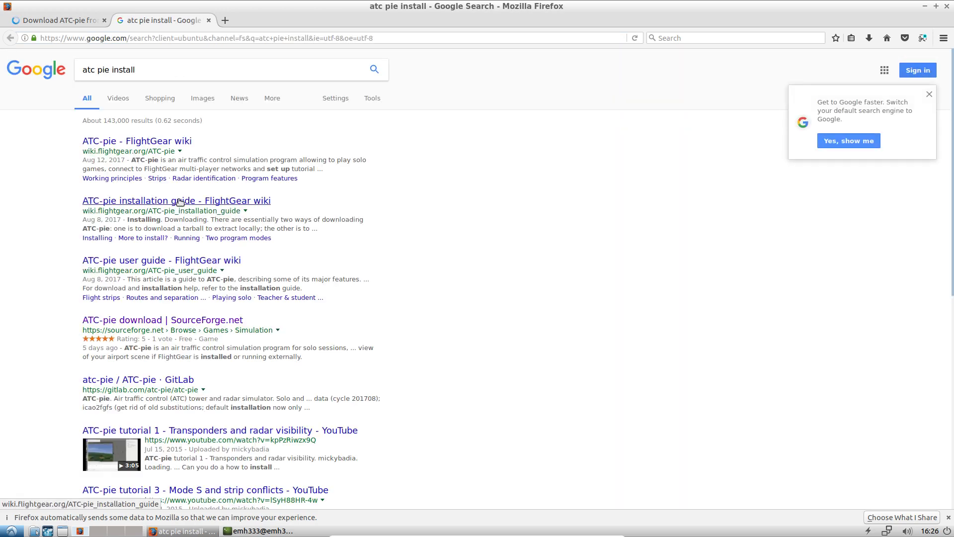
pyautogui.click(180, 202)
pyautogui.scroll(-3, 211, 283)
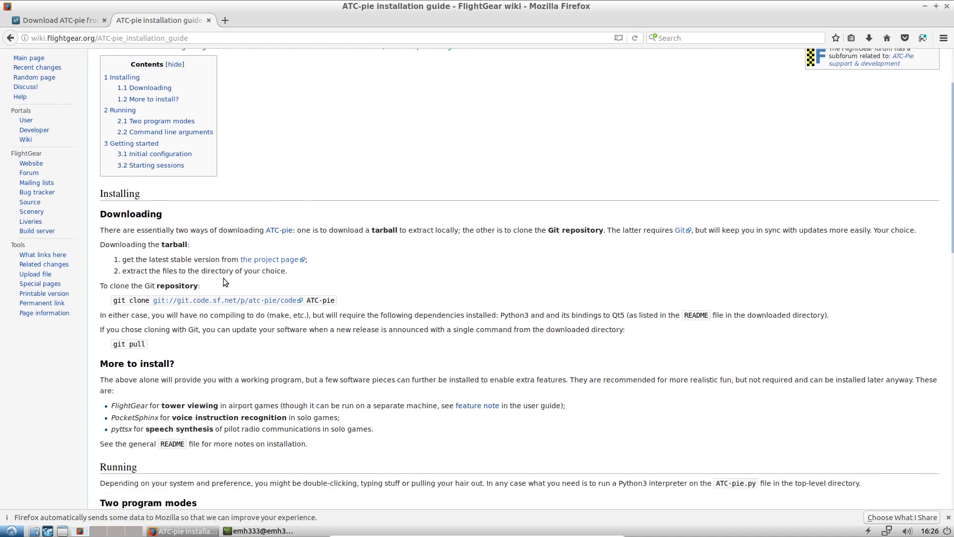
pyautogui.click(262, 264)
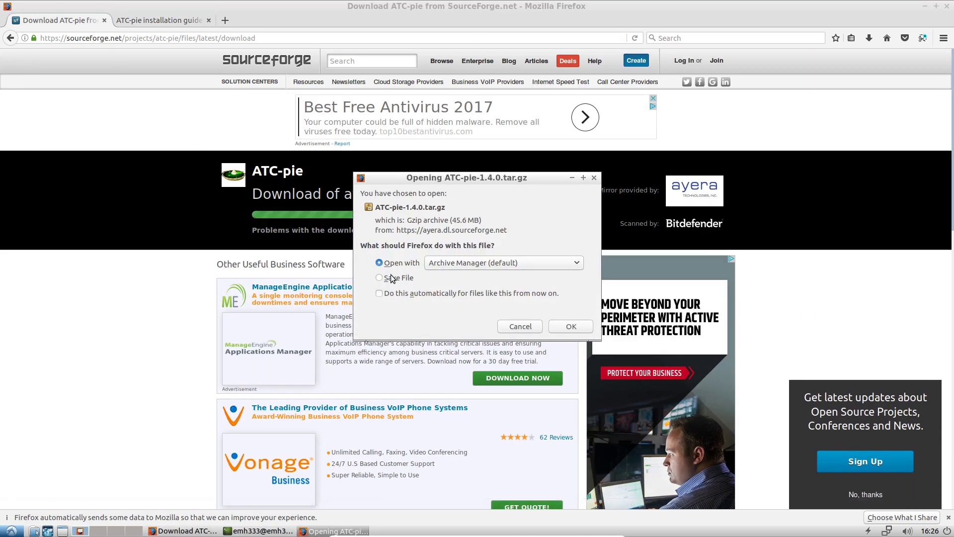
# Save ATC-pie-1.4.0.tar.gz and open the finished download in Archive Manager
pyautogui.click(390, 278)
pyautogui.click(567, 326)
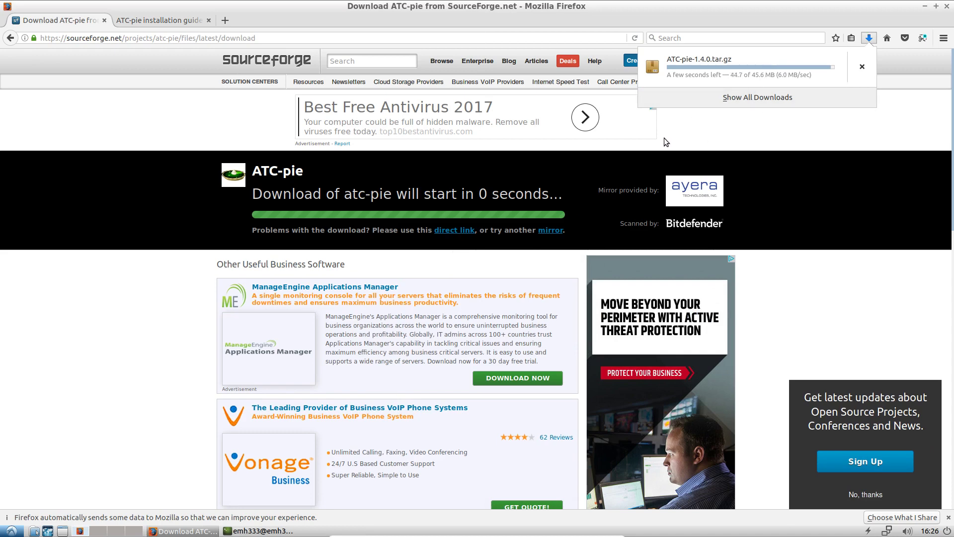
pyautogui.click(762, 73)
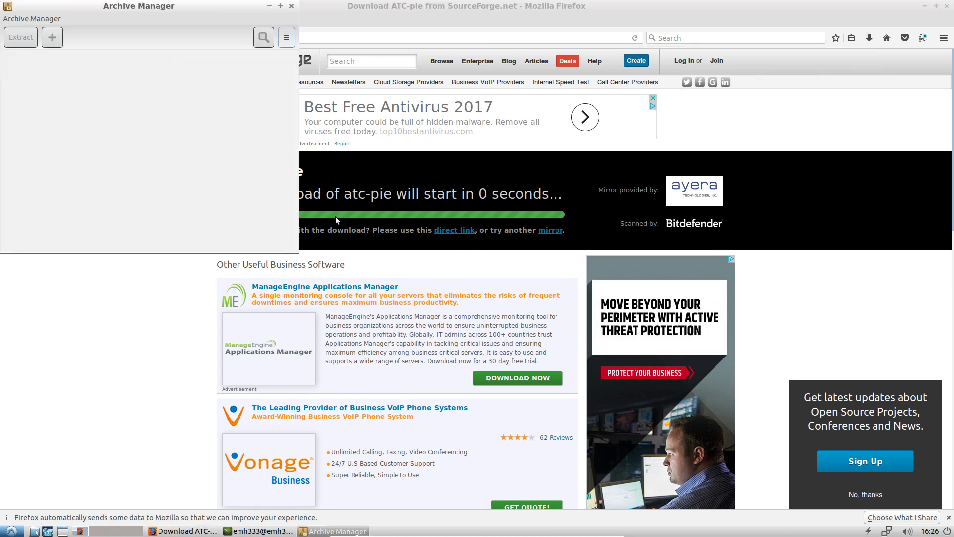
# Extract the ATC-pie-1.4.0 folder onto the Desktop and close Archive Manager
pyautogui.click(332, 217)
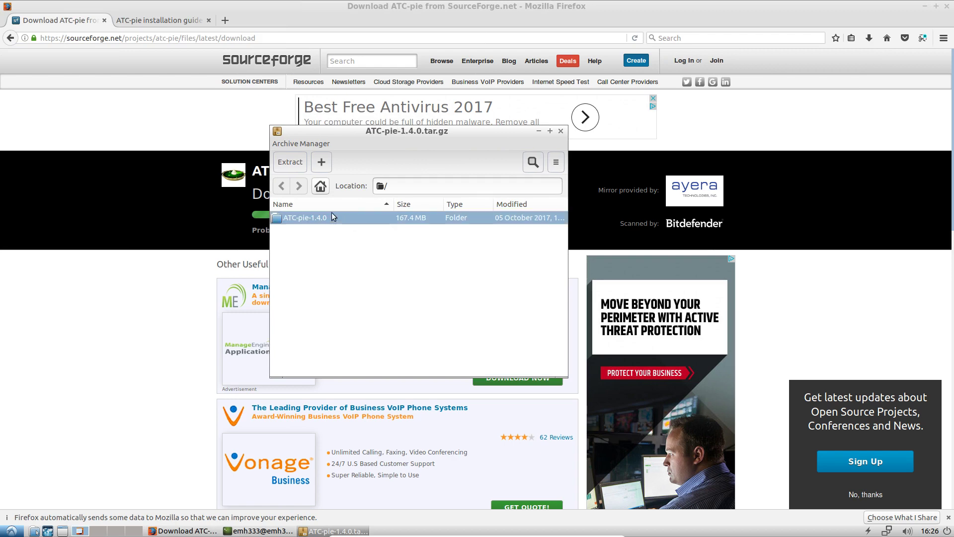
pyautogui.click(290, 161)
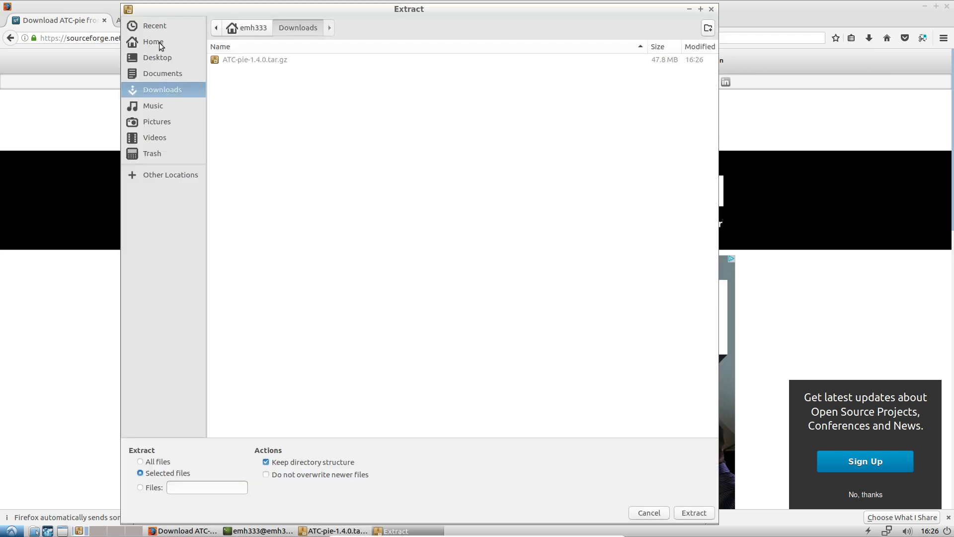
pyautogui.click(162, 44)
pyautogui.click(165, 60)
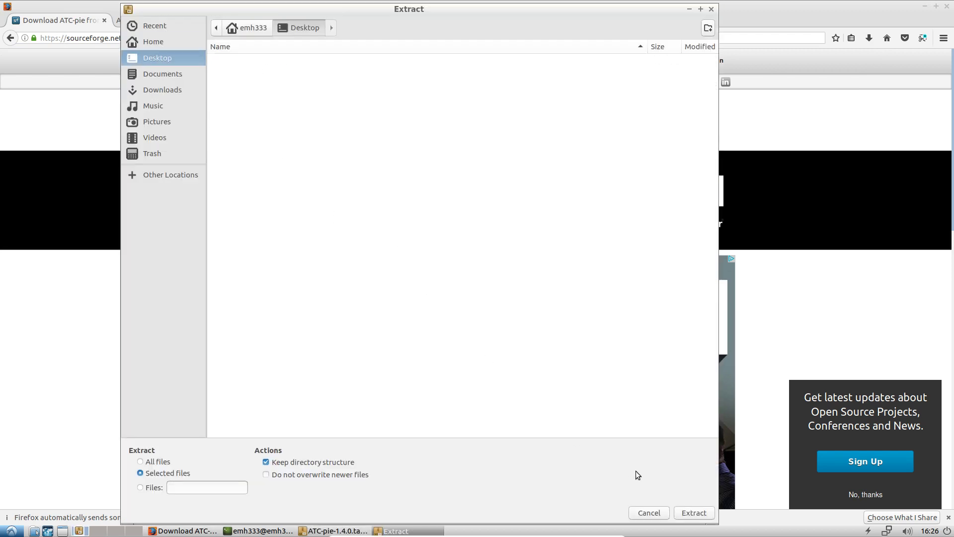
pyautogui.click(694, 513)
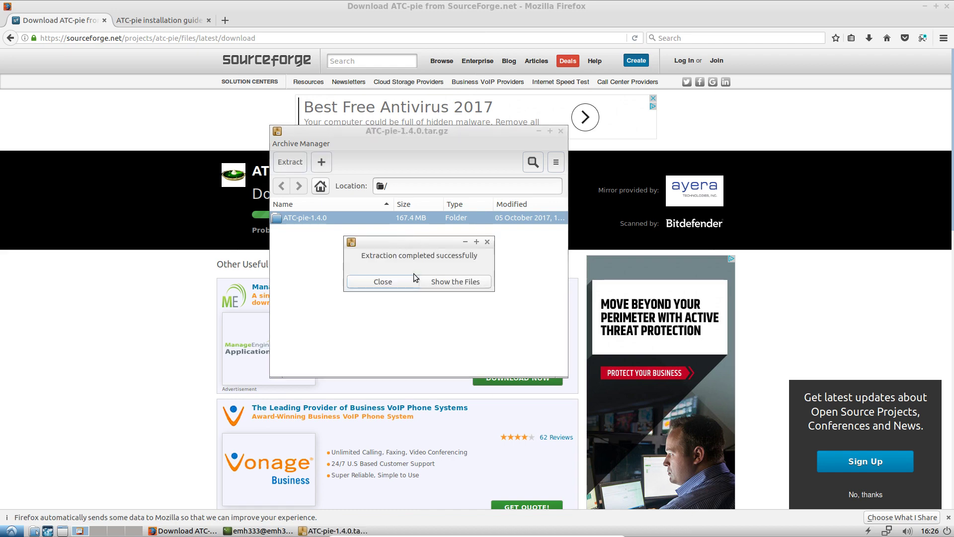
pyautogui.click(415, 278)
pyautogui.click(560, 130)
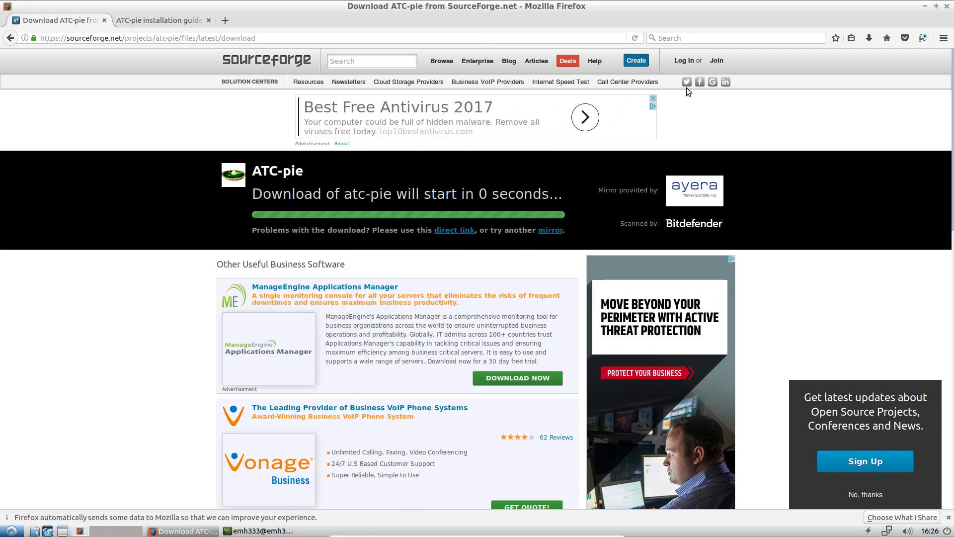
# Open the extracted ATC-pie-1.4.0 folder and its README in a text editor
pyautogui.click(925, 6)
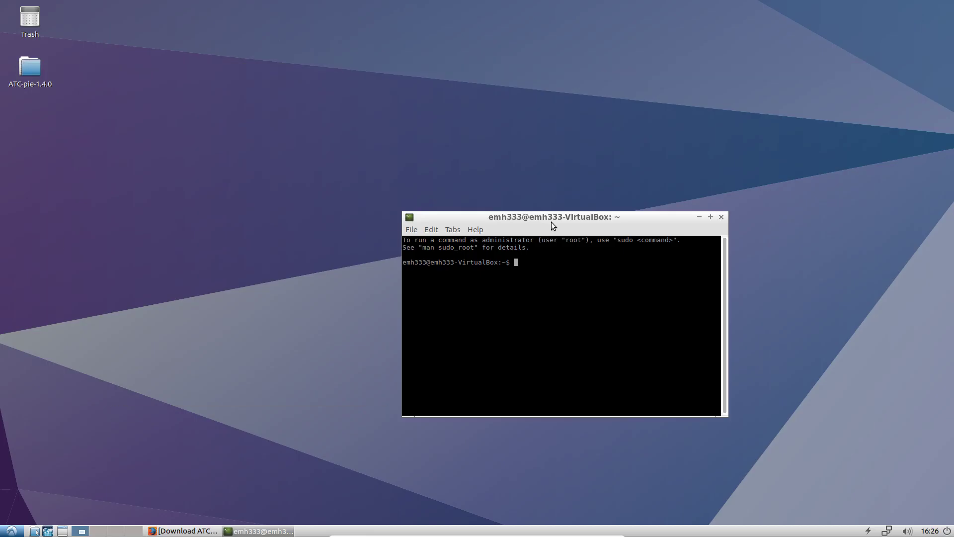
pyautogui.doubleClick(37, 73)
pyautogui.moveTo(181, 124); pyautogui.dragTo(292, 76)
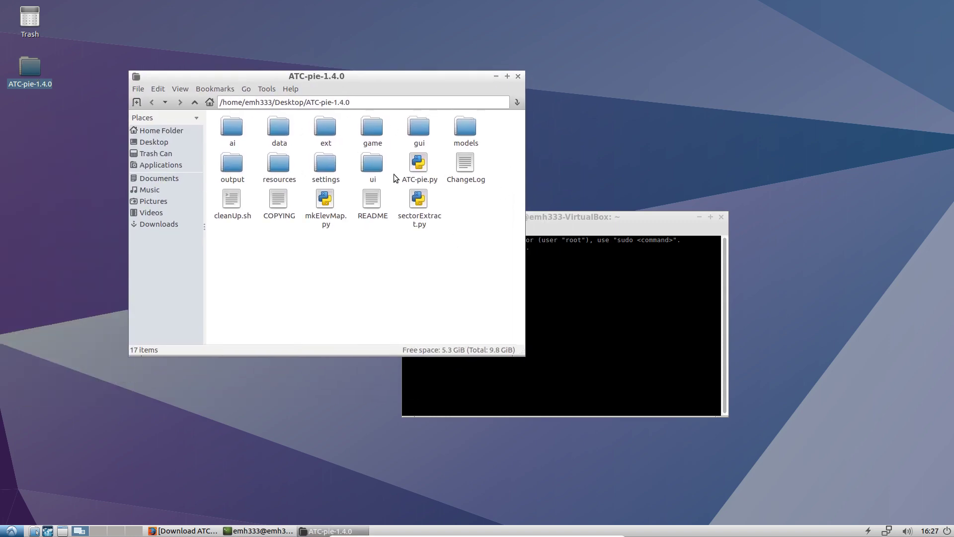
pyautogui.doubleClick(370, 202)
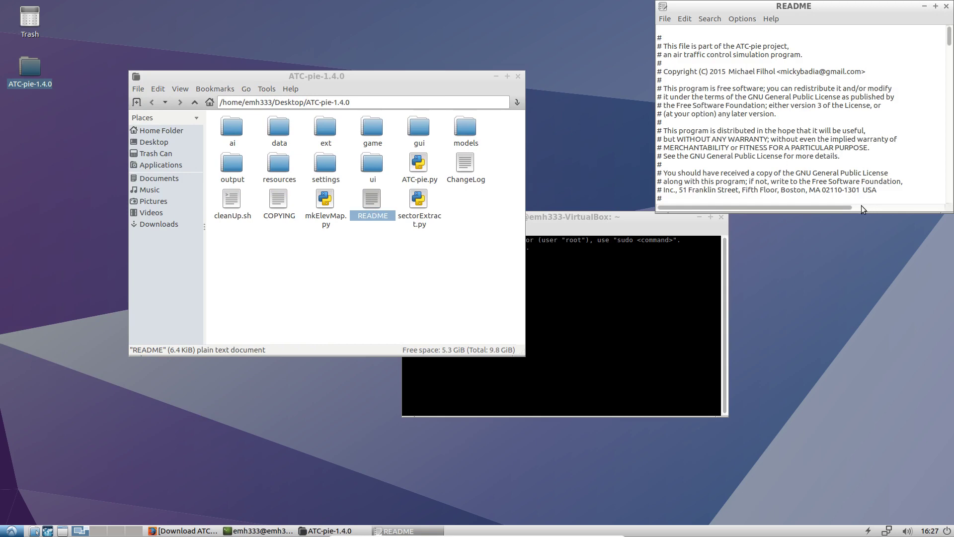
# Enlarge the README window and scroll to the *** Linux *** package list, then bring the terminal forward
pyautogui.moveTo(860, 210); pyautogui.dragTo(861, 366)
pyautogui.scroll(-5, 735, 117)
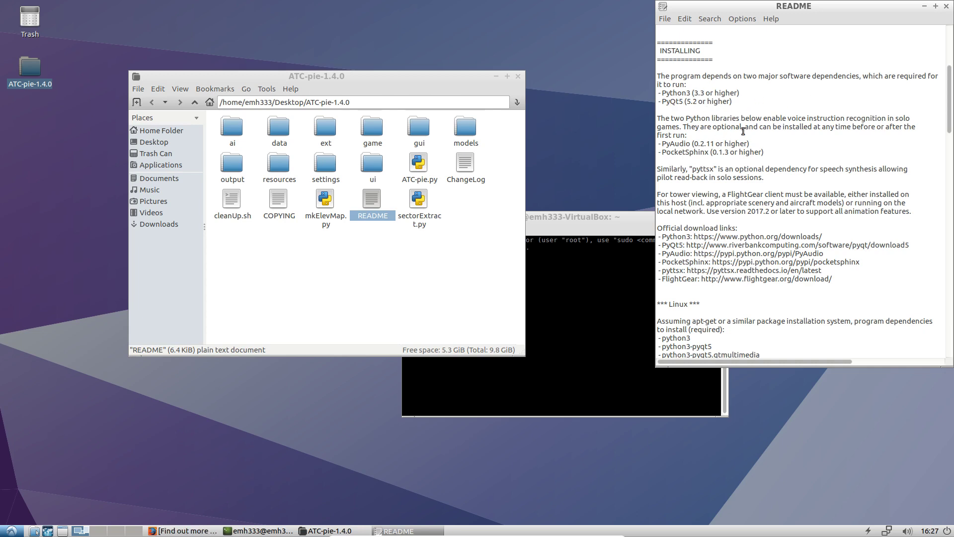
pyautogui.scroll(-8, 738, 110)
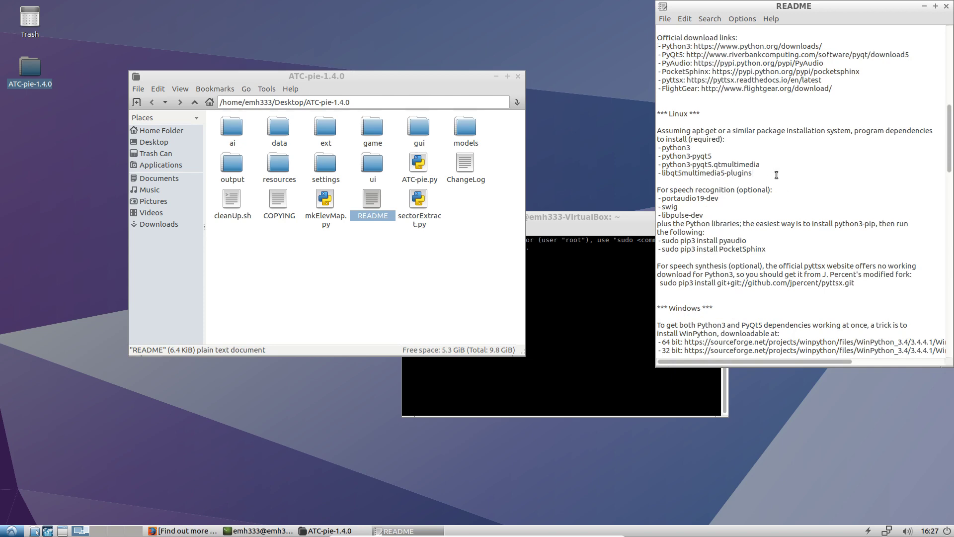
pyautogui.moveTo(777, 174); pyautogui.dragTo(667, 147)
pyautogui.click(794, 193)
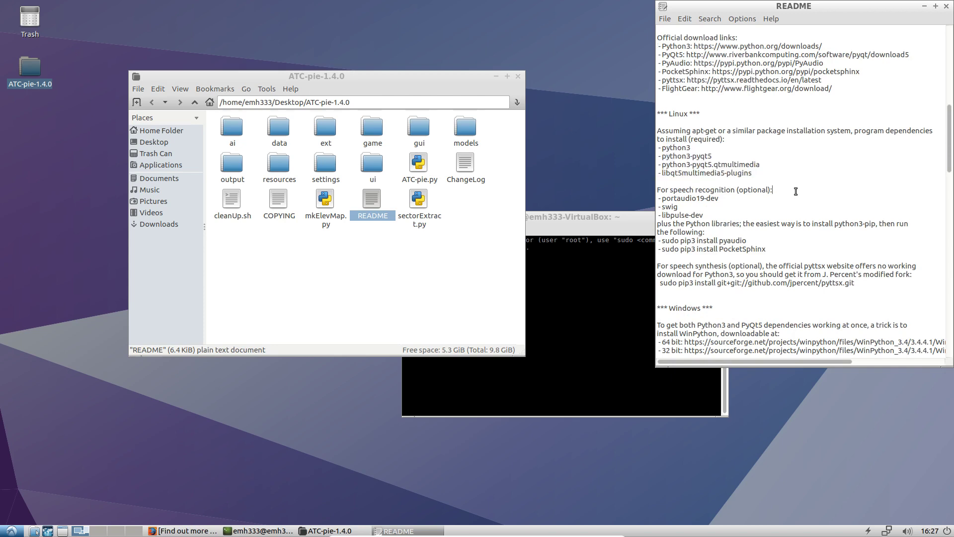
pyautogui.click(620, 216)
# Copy the package name python3 from the README
pyautogui.moveTo(609, 222); pyautogui.dragTo(436, 188)
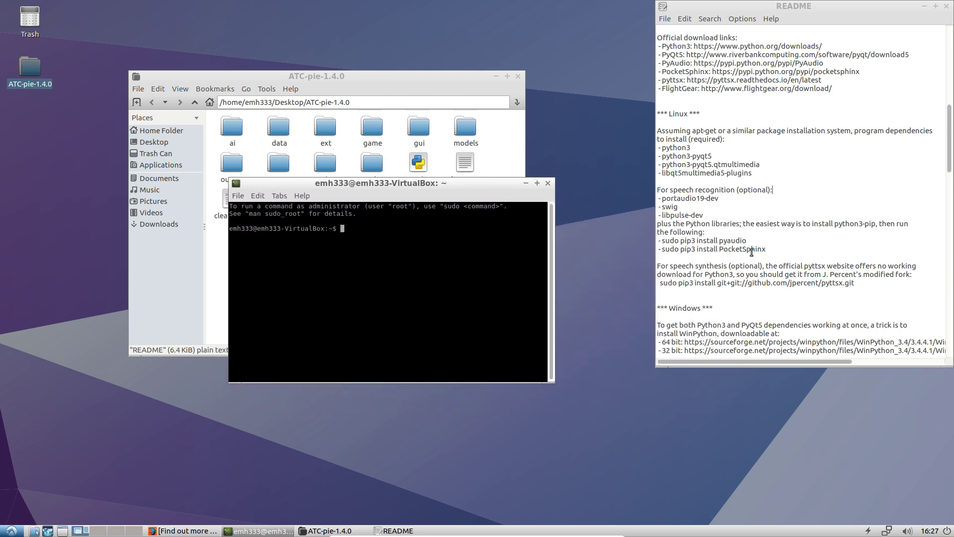
pyautogui.click(764, 240)
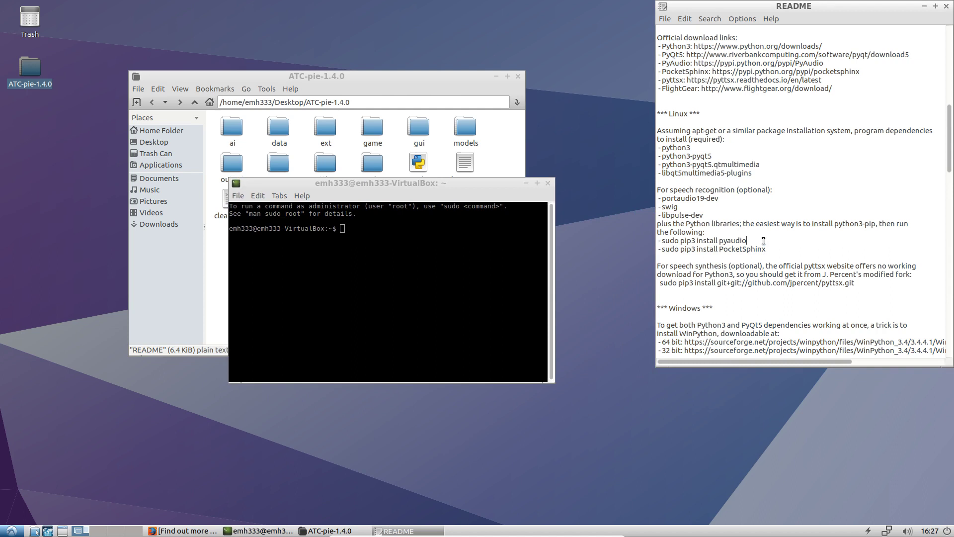
pyautogui.moveTo(695, 148); pyautogui.dragTo(663, 149)
pyautogui.rightClick(669, 149)
pyautogui.click(689, 166)
# Run sudo apt-get install python3 with the sudo password; it's already newest (3.5.3-1)
pyautogui.click(395, 316)
pyautogui.write('sudo ')
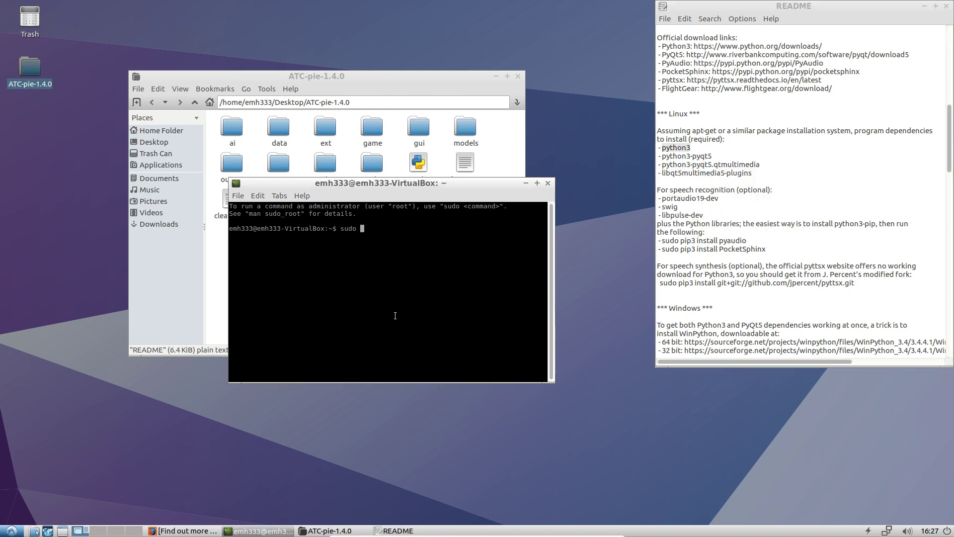
pyautogui.write('apt-get install python3')
pyautogui.press('Return')
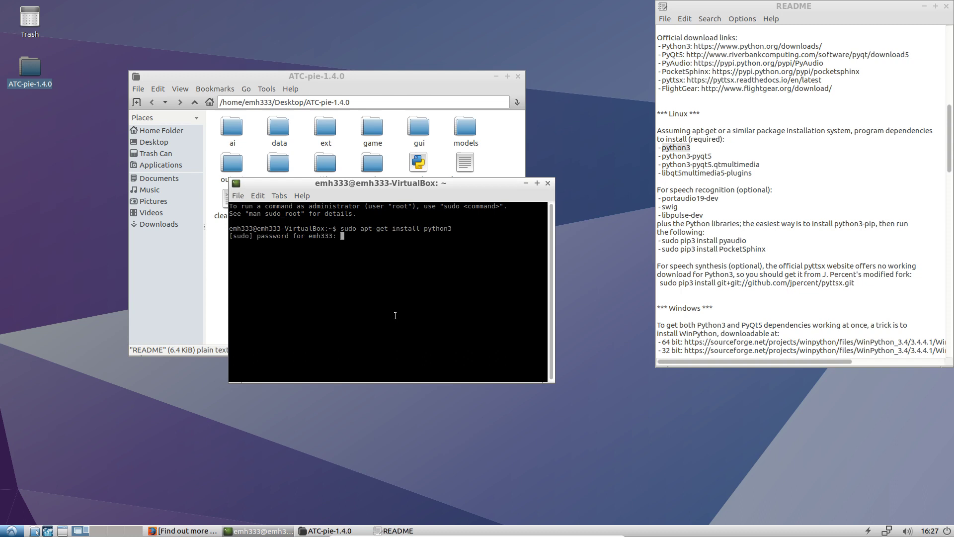
pyautogui.press('Return')
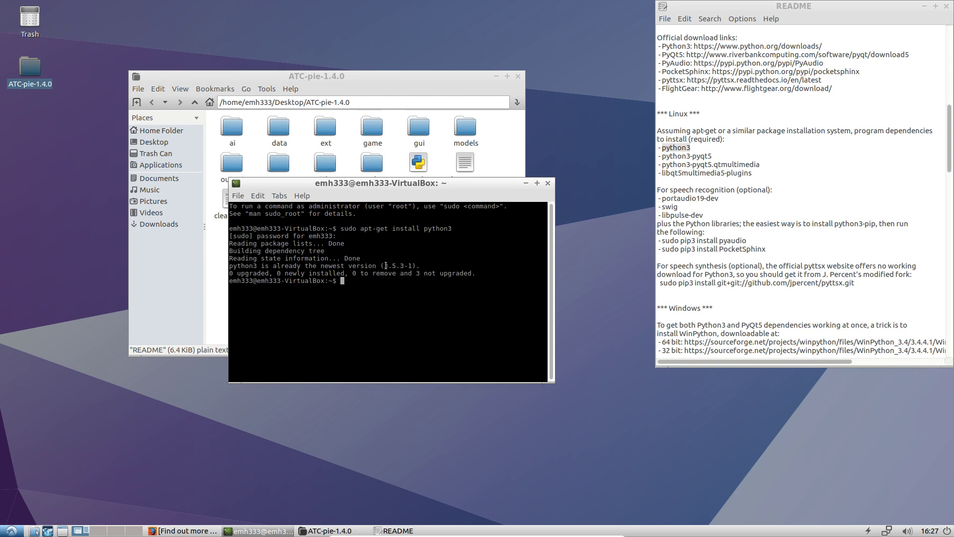
pyautogui.scroll(8, 674, 185)
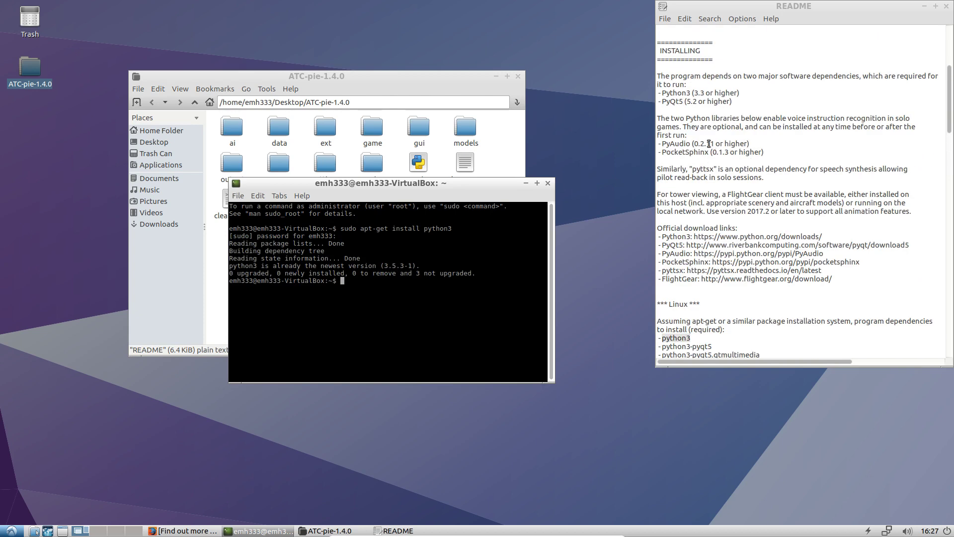
# Copy the package name python3-pyqt5 from the README
pyautogui.scroll(-6, 701, 112)
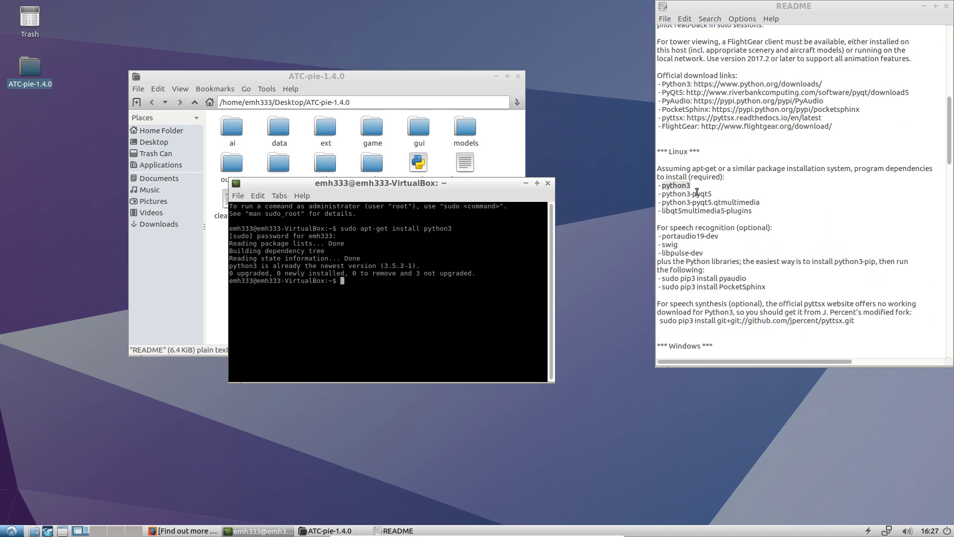
pyautogui.moveTo(712, 194); pyautogui.dragTo(663, 194)
pyautogui.rightClick(663, 194)
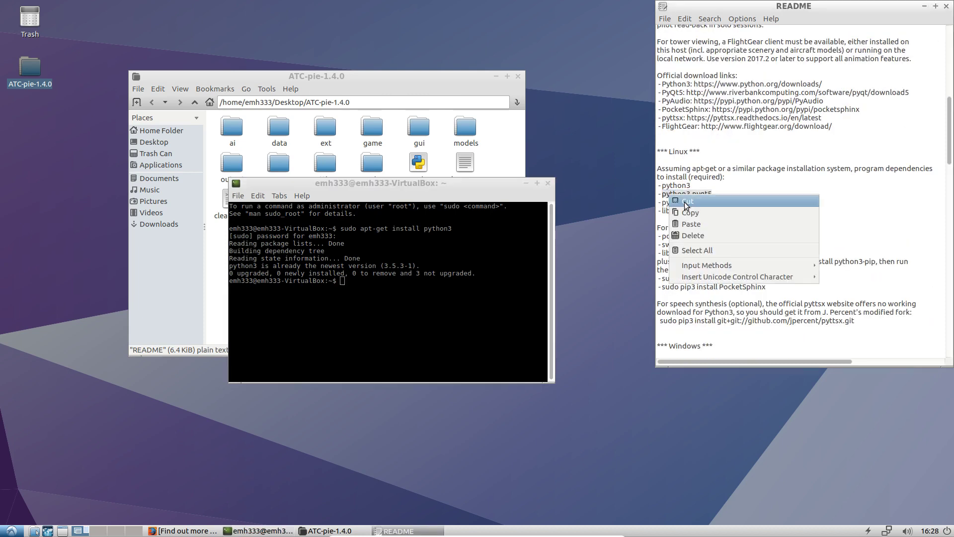
pyautogui.click(686, 213)
# Recall the install command, append -pyqt5, run it and confirm with y
pyautogui.tripleClick(480, 322)
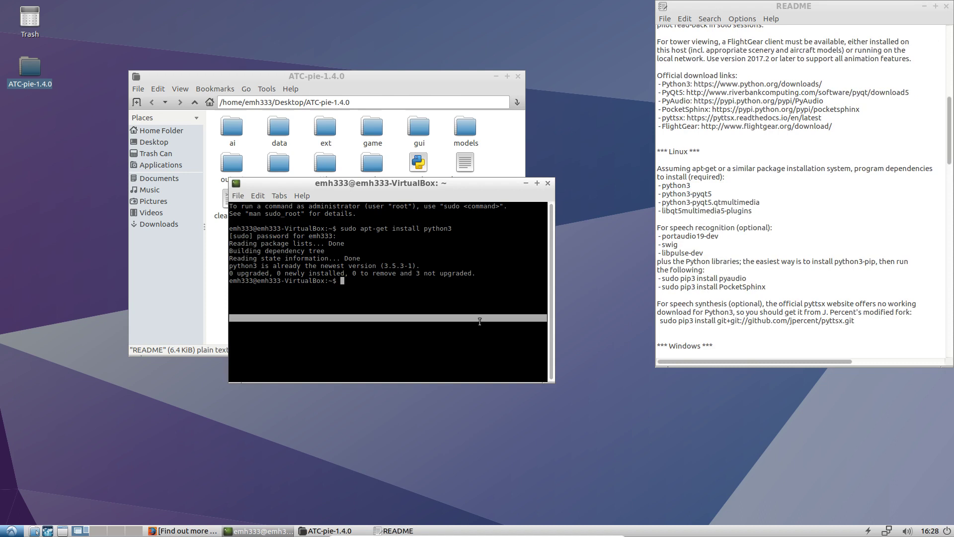
pyautogui.click(480, 321)
pyautogui.press('Up')
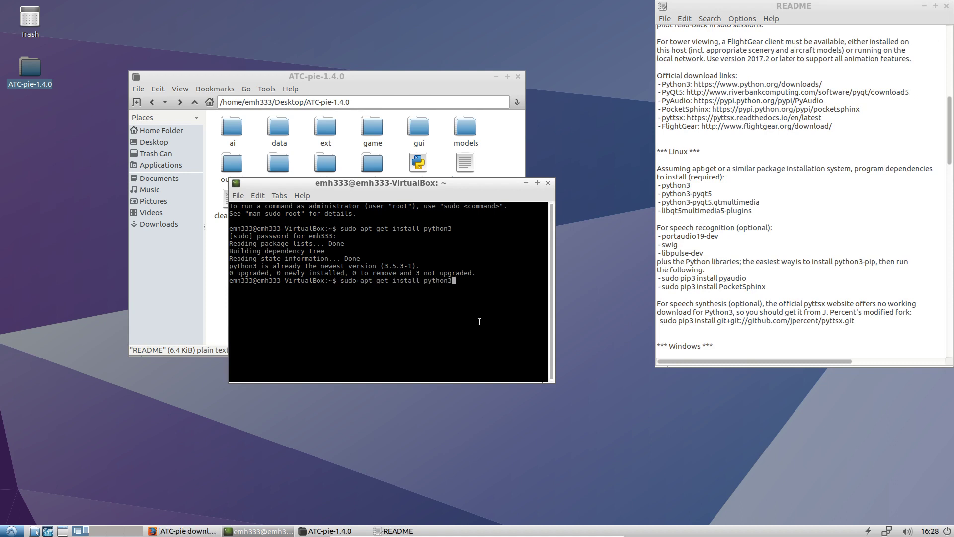
pyautogui.write('-pyqt5')
pyautogui.press('Return')
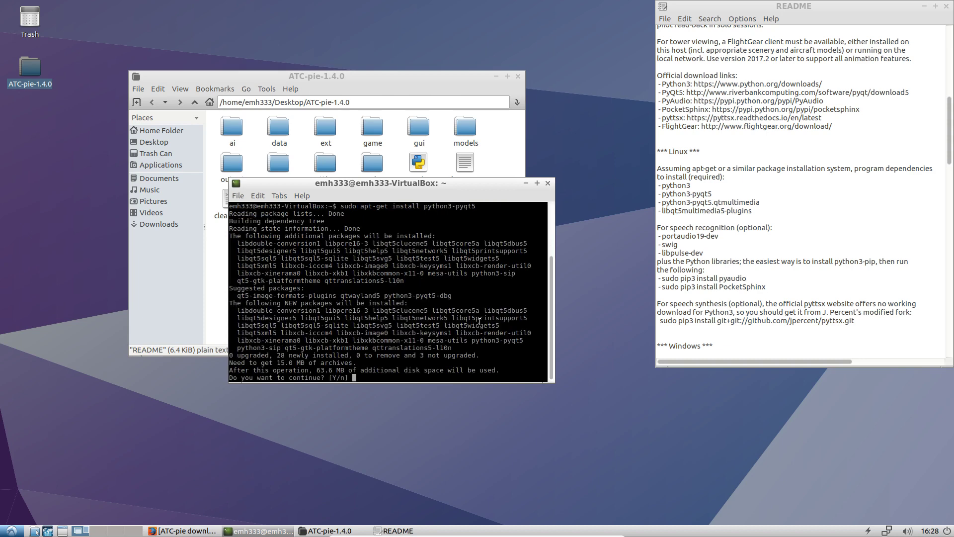
pyautogui.write('y')
pyautogui.press('Return')
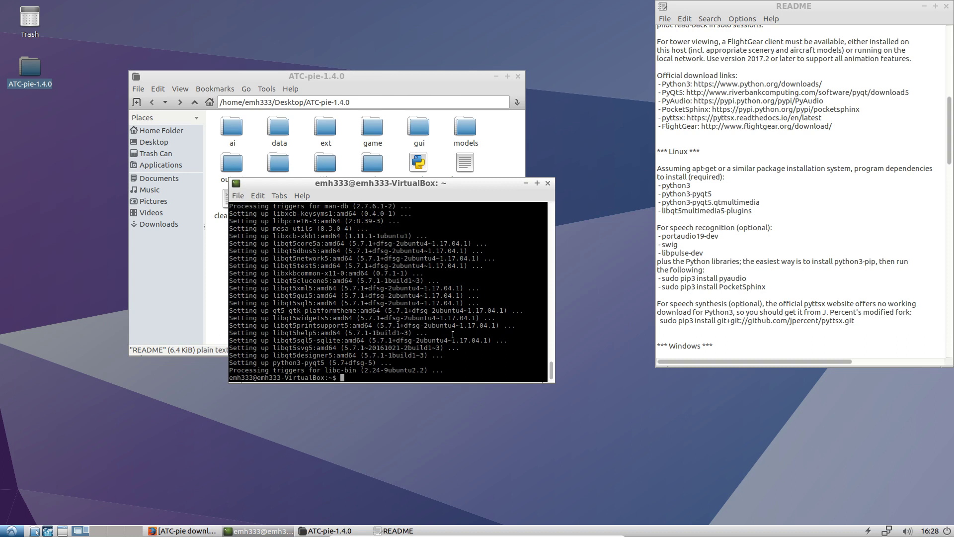
# Install python3-pyqt5.qtmultimedia with sudo apt-get, confirming with y
pyautogui.write('sudo apt-get install python3-pyqt5')
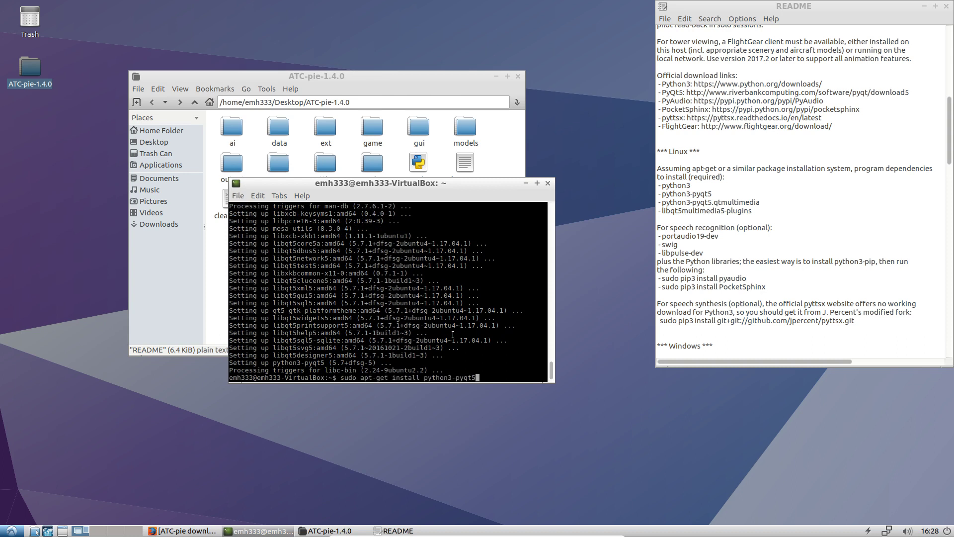
pyautogui.write('.qtmuli')
pyautogui.write('me')
pyautogui.press('BackSpace')
pyautogui.press('BackSpace')
pyautogui.press('BackSpace')
pyautogui.write('timedia')
pyautogui.press('Return')
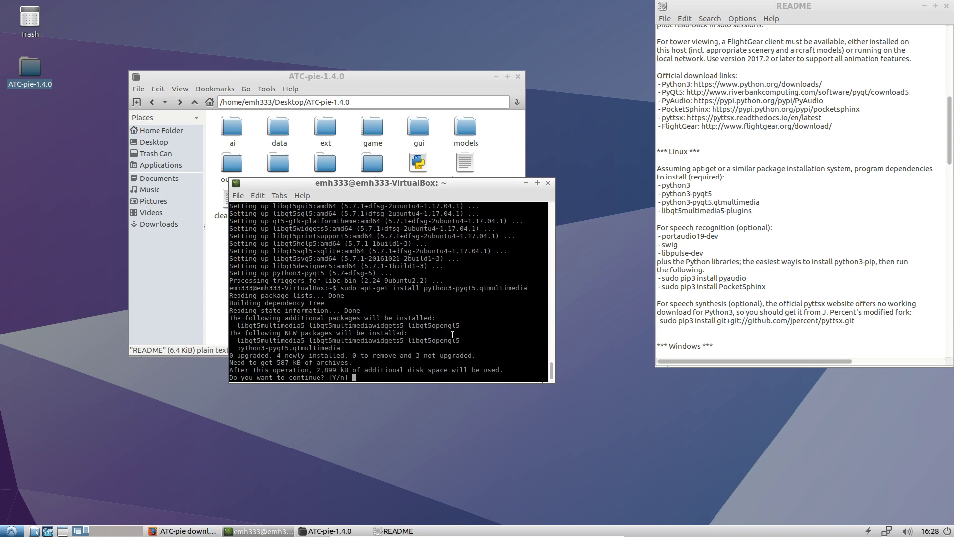
pyautogui.write('y')
pyautogui.press('Return')
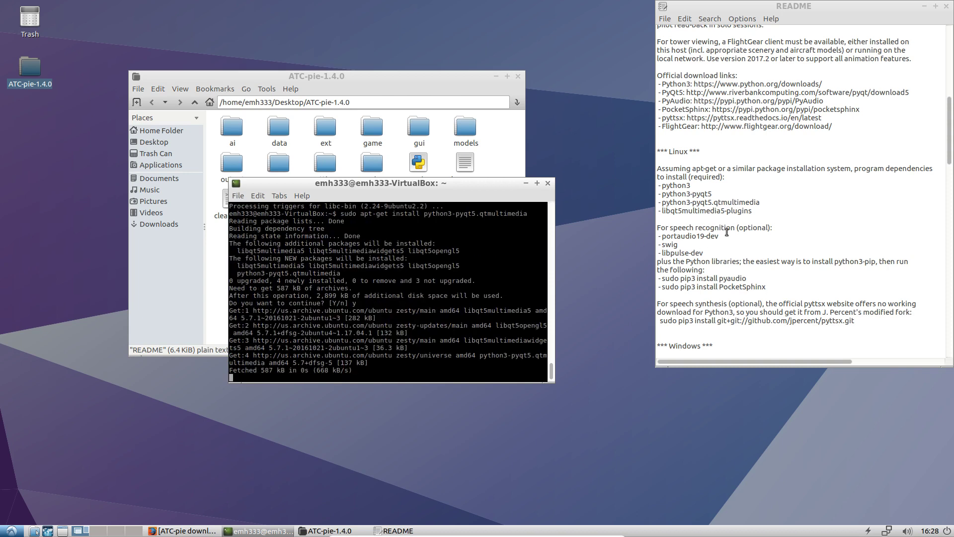
# Install libqt5multimedia5-plugins with sudo apt install, pasting the name from the README and confirming y
pyautogui.moveTo(752, 213); pyautogui.dragTo(663, 210)
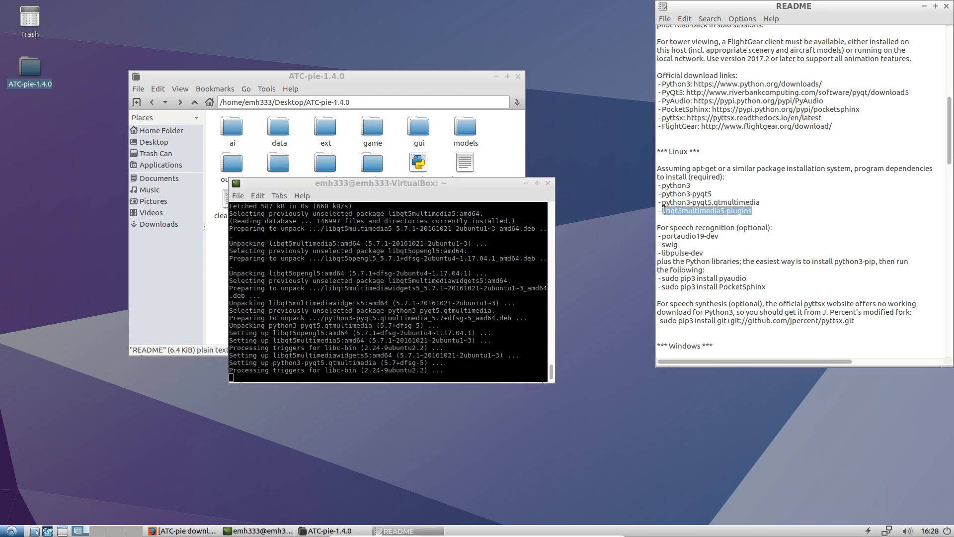
pyautogui.rightClick(663, 210)
pyautogui.click(689, 222)
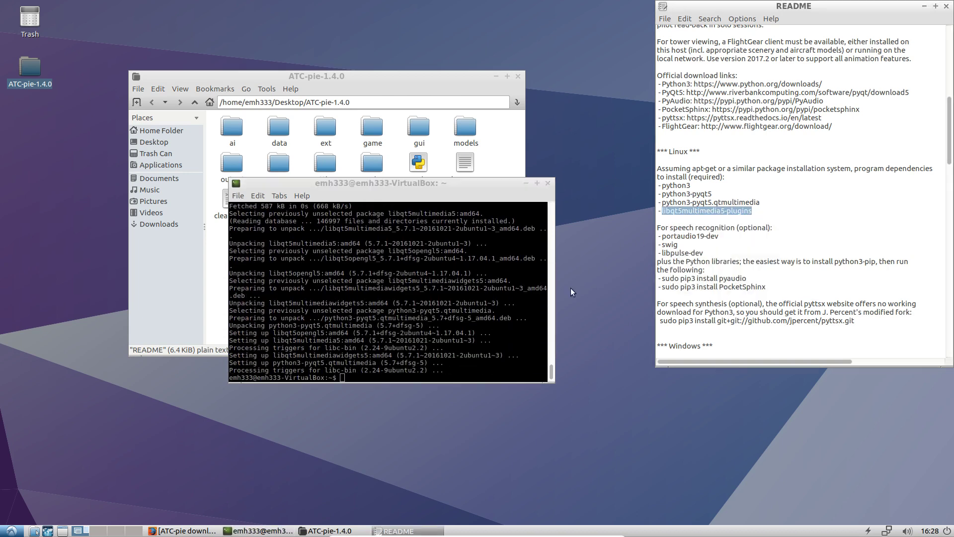
pyautogui.click(456, 372)
pyautogui.write('sudo apt in')
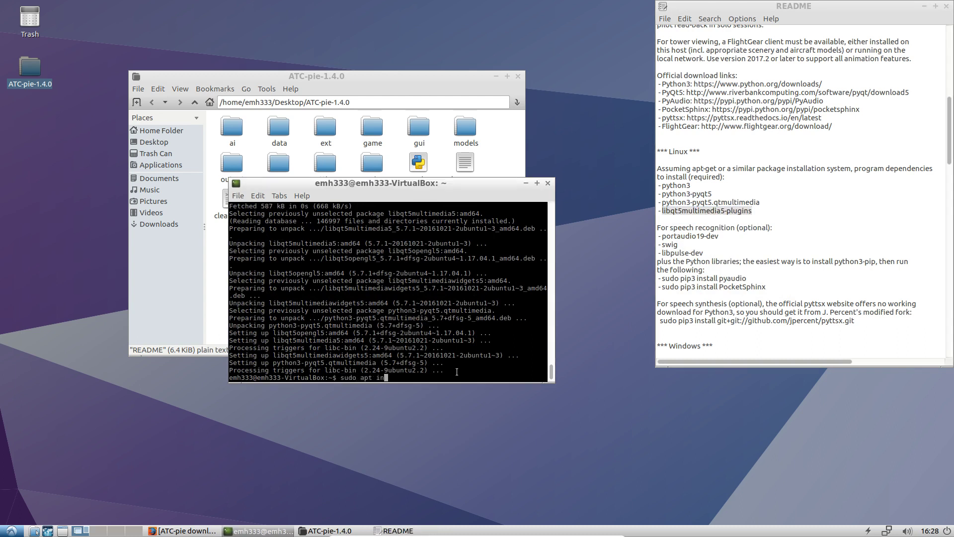
pyautogui.write('stall')
pyautogui.middleClick(457, 372)
pyautogui.press('Return')
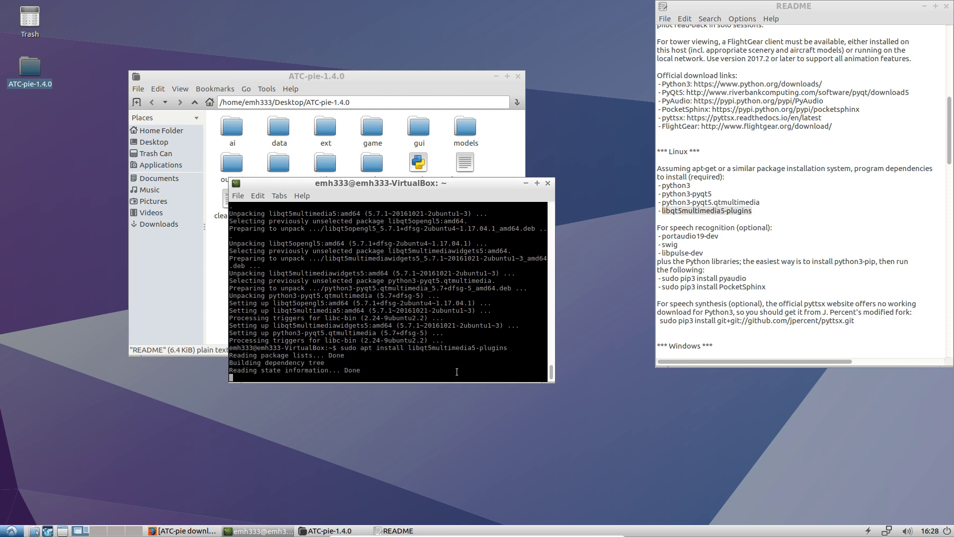
pyautogui.write('y')
pyautogui.press('Return')
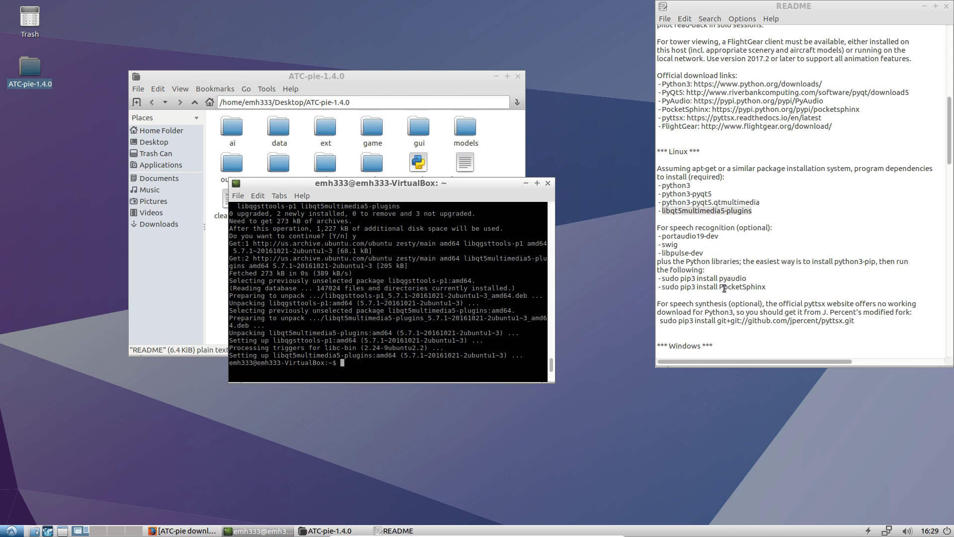
# Look over the README's optional packages: speech recognition, python3-pip and pyaudio
pyautogui.moveTo(747, 281); pyautogui.dragTo(774, 297)
pyautogui.click(774, 304)
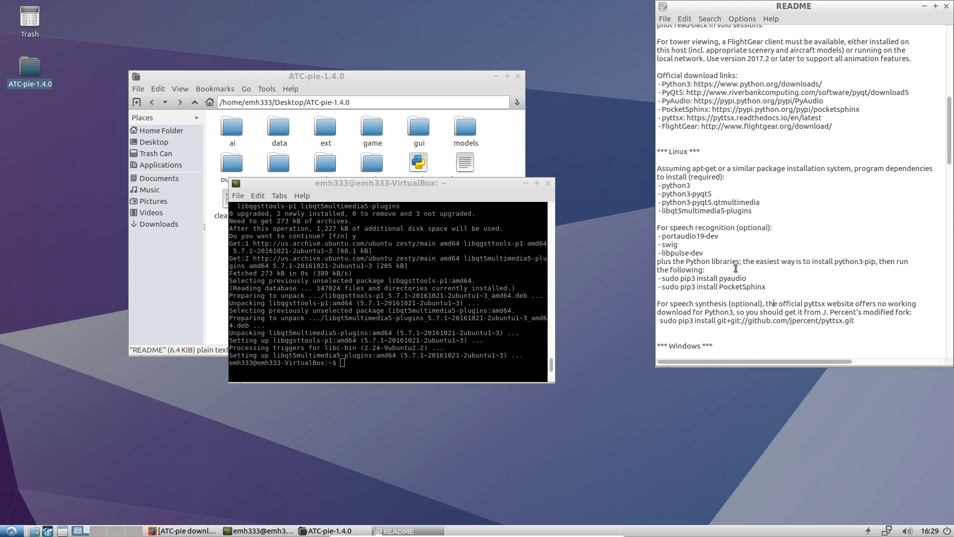
pyautogui.moveTo(714, 241); pyautogui.dragTo(671, 243)
pyautogui.click(673, 245)
pyautogui.doubleClick(681, 259)
pyautogui.moveTo(839, 261); pyautogui.dragTo(873, 265)
pyautogui.moveTo(747, 278); pyautogui.dragTo(732, 281)
pyautogui.click(775, 286)
# Scroll the README back to the Linux section and make the terminal active
pyautogui.scroll(-3, 775, 286)
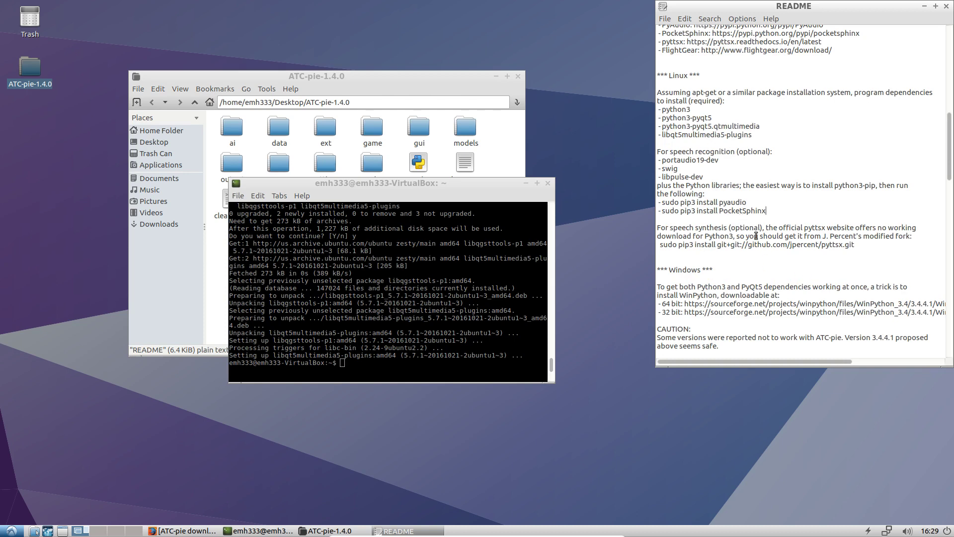
pyautogui.scroll(-3, 756, 236)
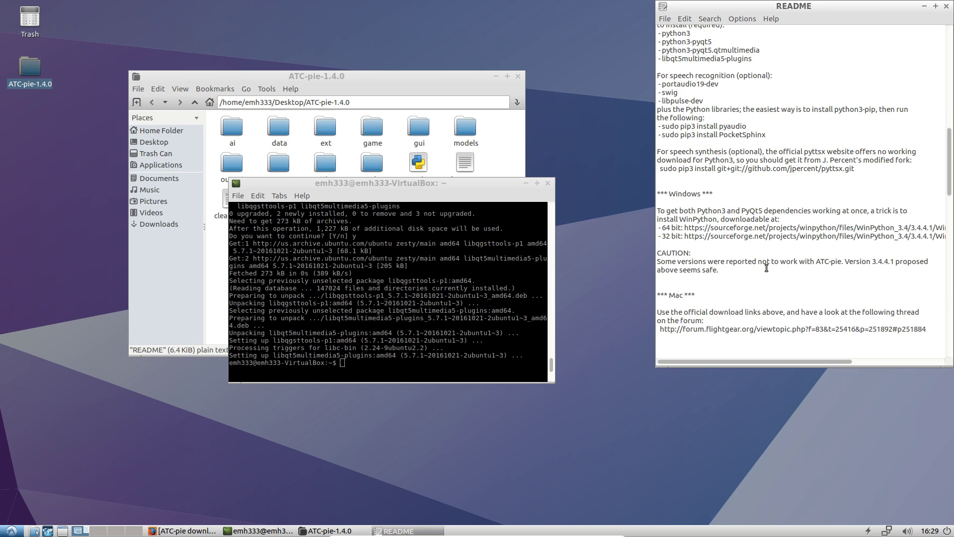
pyautogui.scroll(7, 766, 268)
pyautogui.click(363, 373)
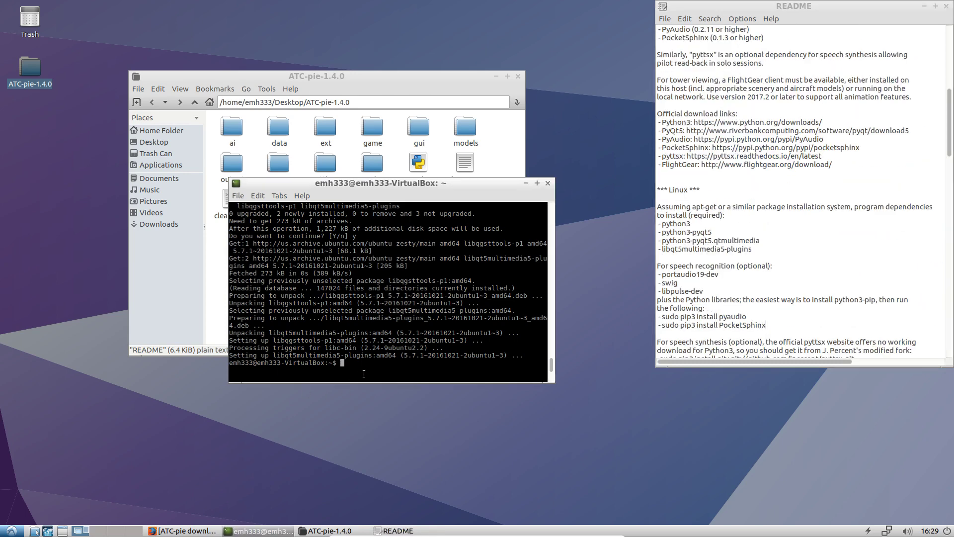
# Change into the Desktop's ATC-pie-1.4.0 folder by pasting its path after cd
pyautogui.moveTo(420, 190); pyautogui.dragTo(519, 283)
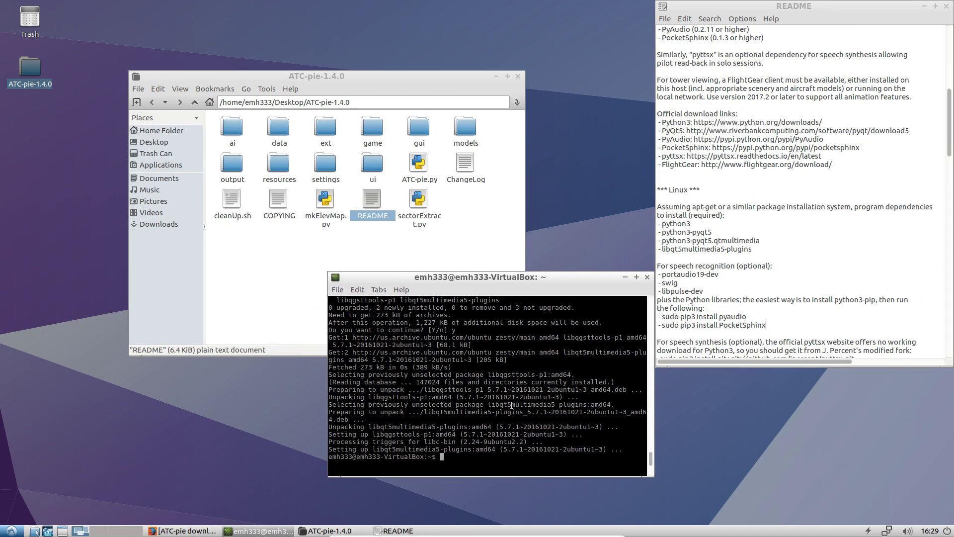
pyautogui.write('cd')
pyautogui.moveTo(366, 102); pyautogui.dragTo(196, 102)
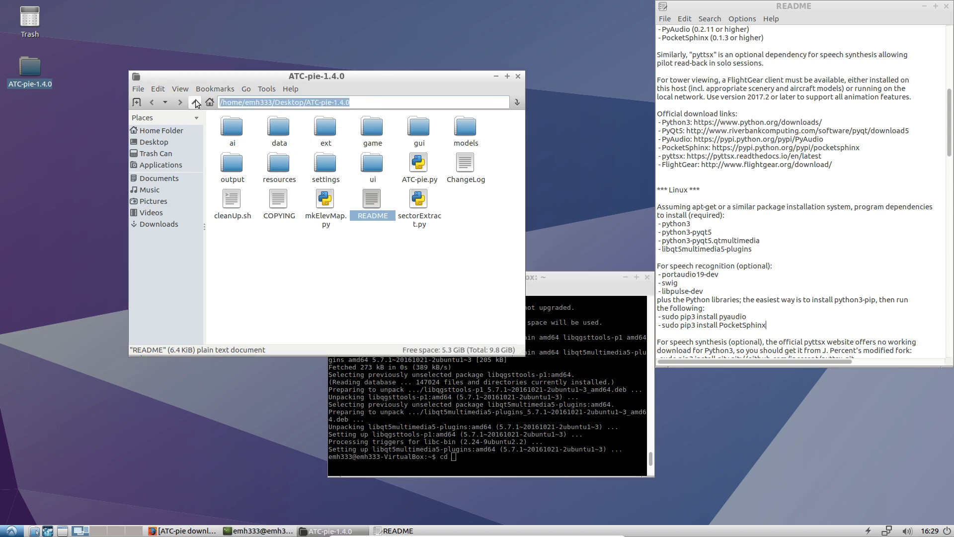
pyautogui.click(517, 466)
pyautogui.middleClick(525, 460)
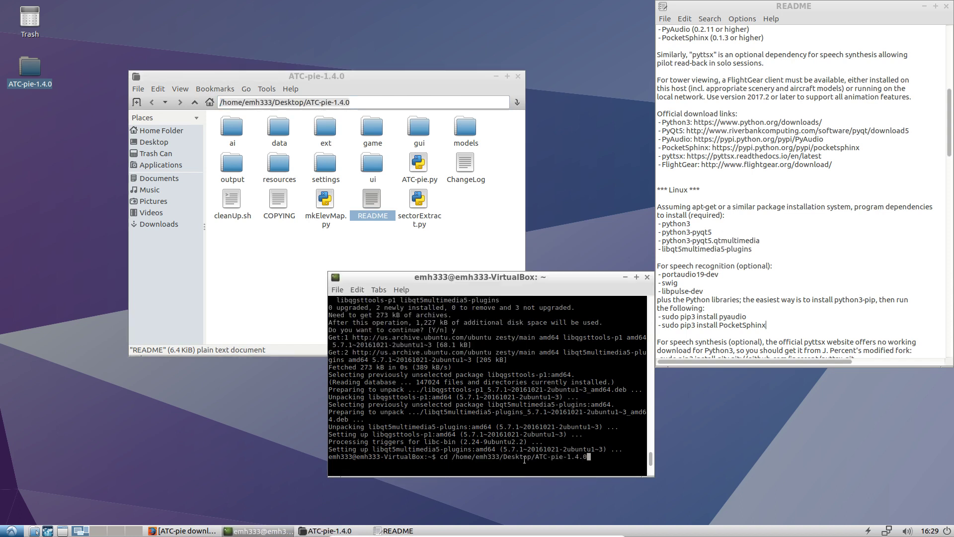
pyautogui.press('Return')
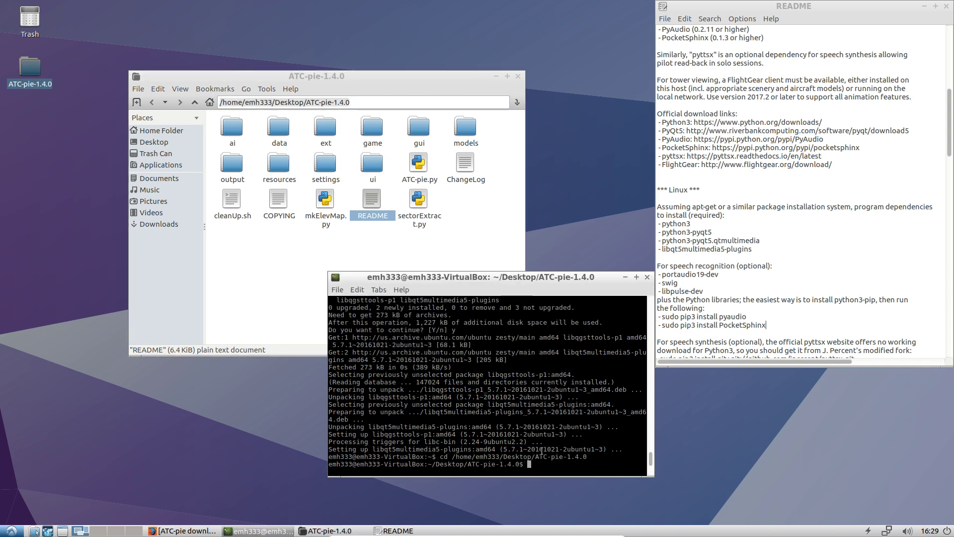
# Run ./ATC-pie.py to open the ATC-pie launcher and review the terminal output
pyautogui.write('./ATC-pie.py')
pyautogui.press('Return')
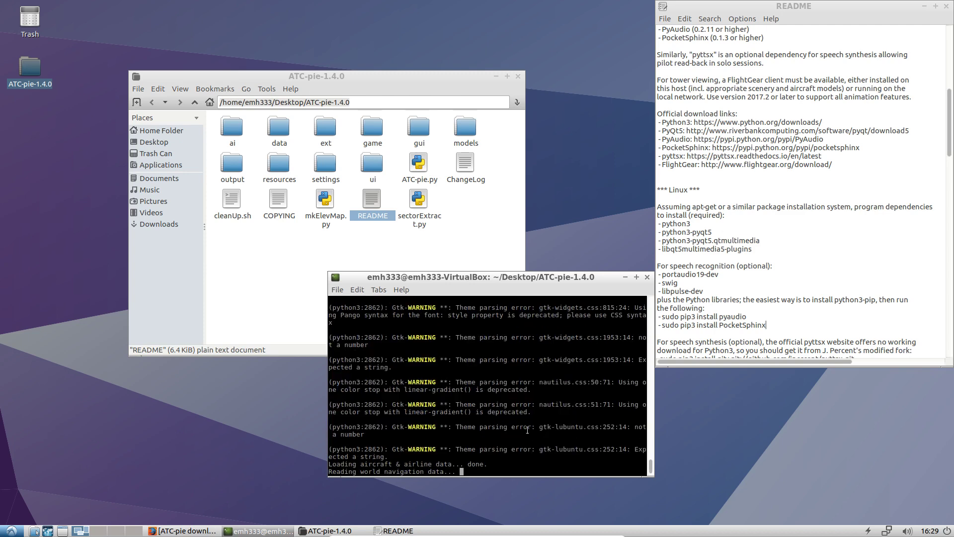
pyautogui.scroll(7, 518, 428)
pyautogui.scroll(-7, 517, 412)
pyautogui.scroll(5, 398, 368)
pyautogui.scroll(-5, 458, 393)
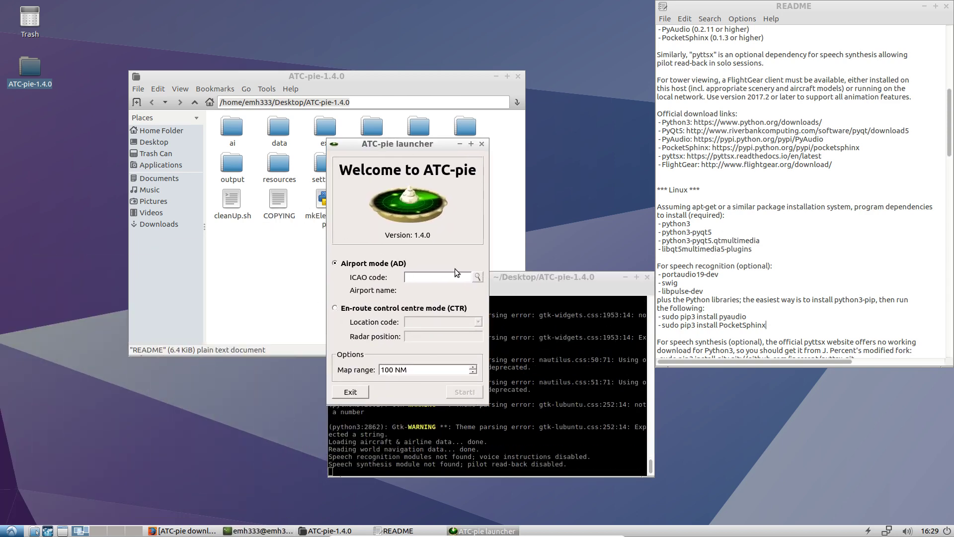
# Enter KSFO as the ICAO code in the launcher and start the airport-mode session
pyautogui.write('KSFO')
pyautogui.click(465, 393)
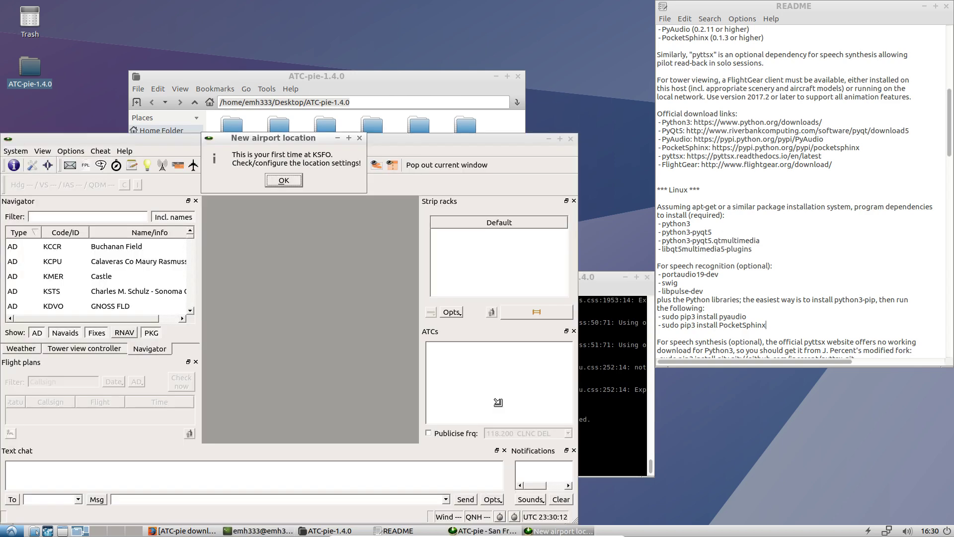
# Dismiss the location notice and show the radar scope, zoomed and centred on KSFO's runways
pyautogui.click(295, 188)
pyautogui.moveTo(370, 147); pyautogui.dragTo(505, 81)
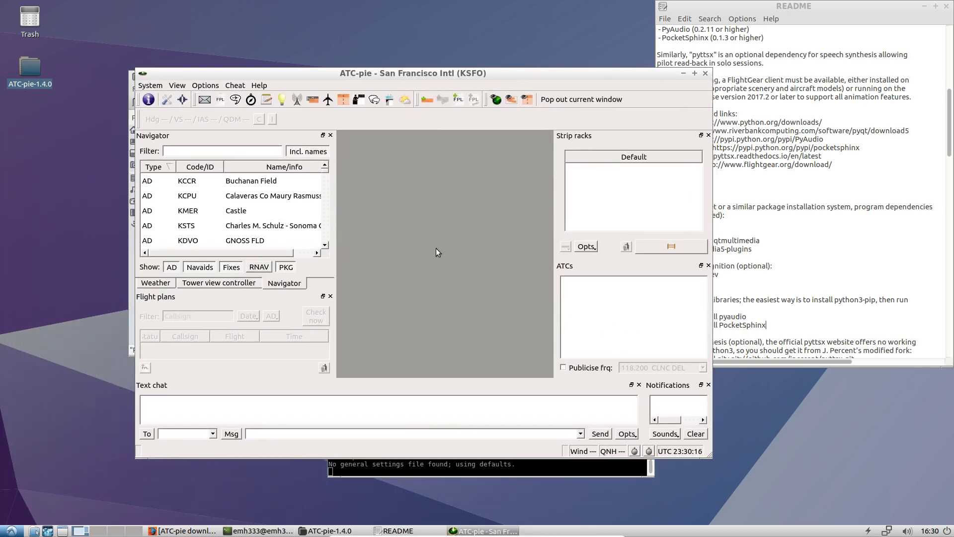
pyautogui.click(150, 86)
pyautogui.click(150, 86)
pyautogui.click(496, 100)
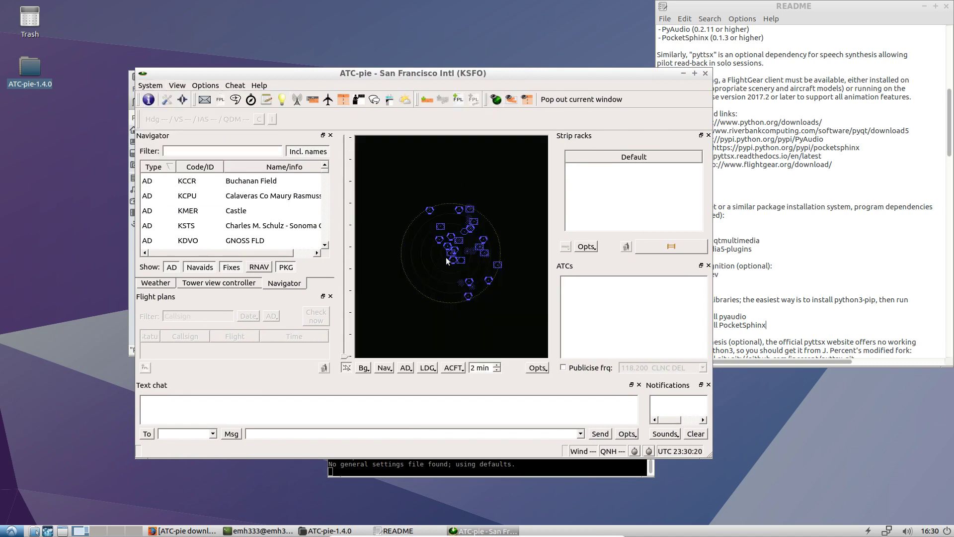
pyautogui.scroll(3, 446, 257)
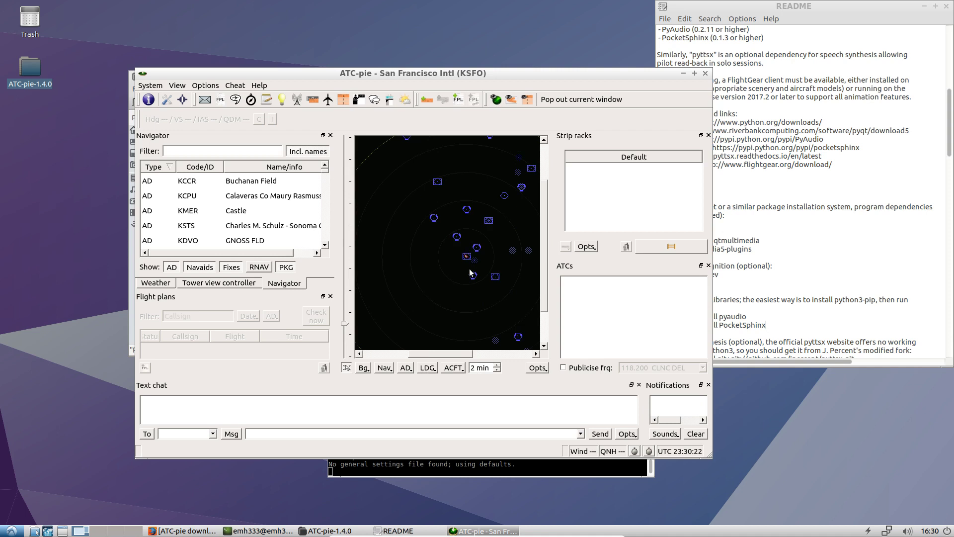
pyautogui.scroll(5, 468, 259)
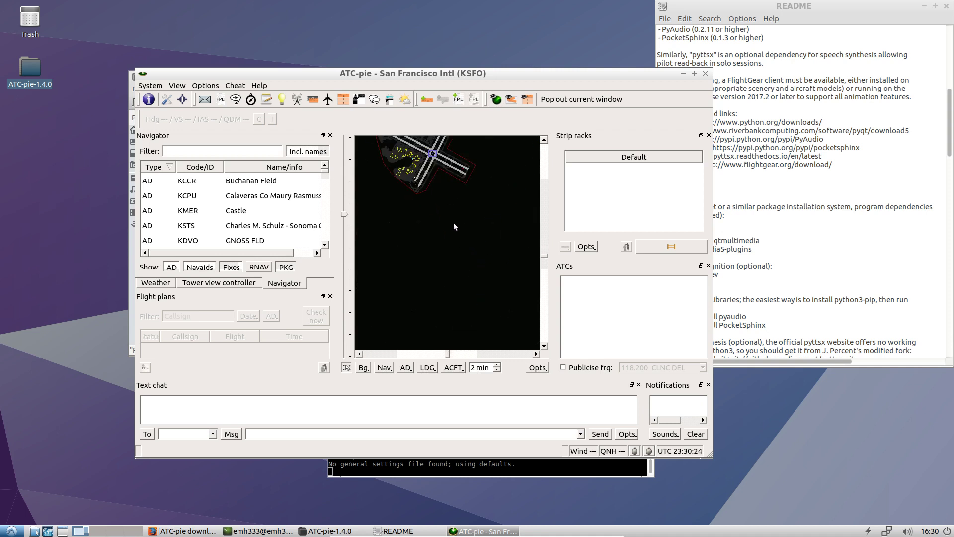
pyautogui.moveTo(452, 213); pyautogui.dragTo(456, 267)
pyautogui.scroll(4, 431, 210)
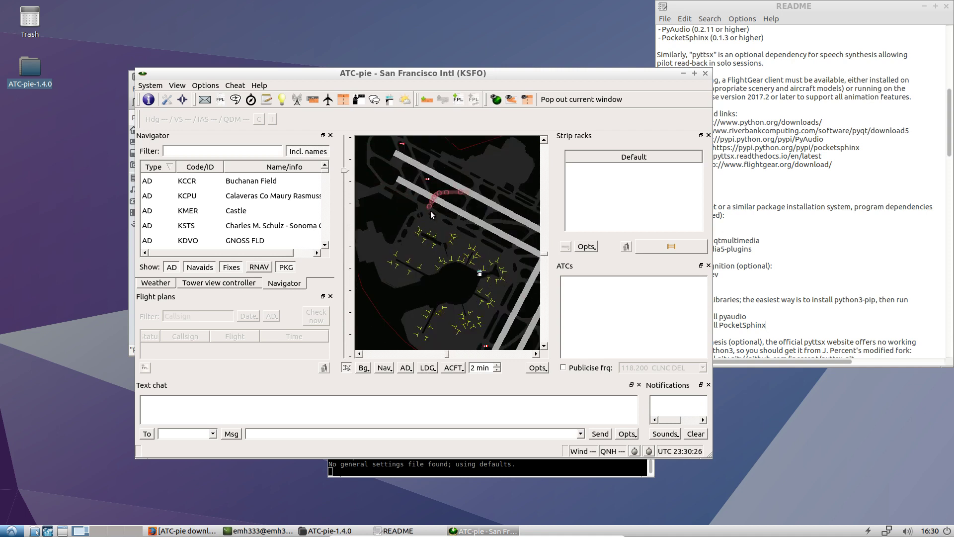
# Maximize the ATC-pie window, adjust the radar view and look through the menus
pyautogui.moveTo(412, 74); pyautogui.dragTo(422, 8)
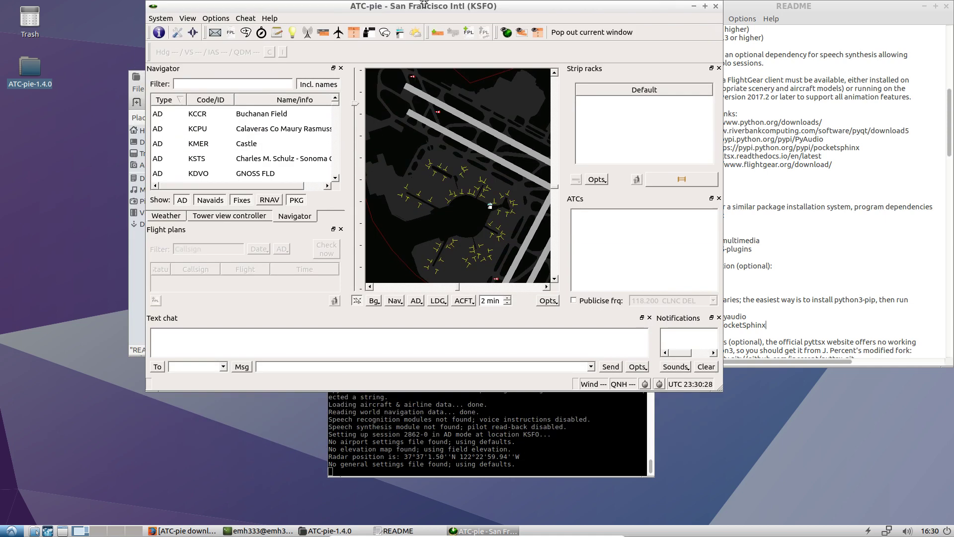
pyautogui.click(705, 7)
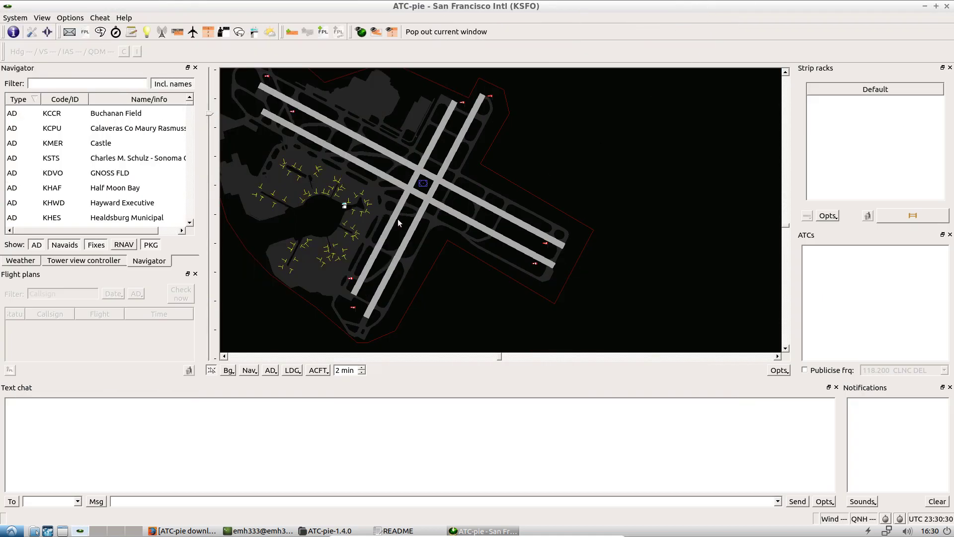
pyautogui.scroll(-5, 616, 186)
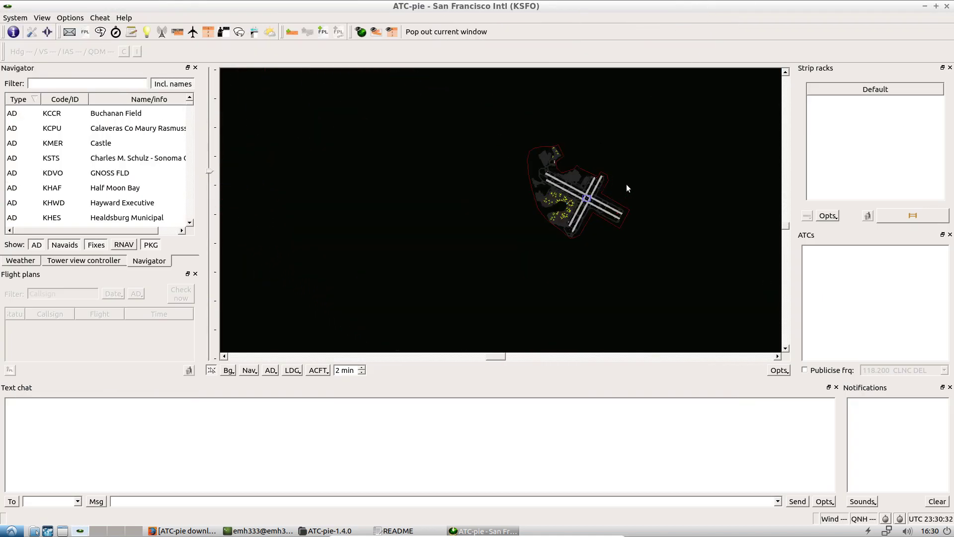
pyautogui.moveTo(627, 185); pyautogui.dragTo(531, 193)
pyautogui.click(99, 17)
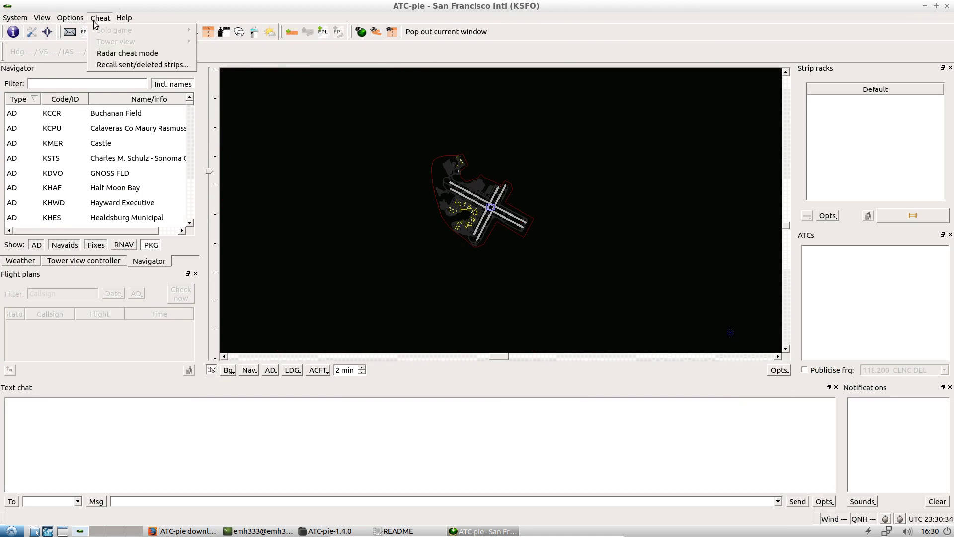
pyautogui.click(10, 18)
pyautogui.click(70, 18)
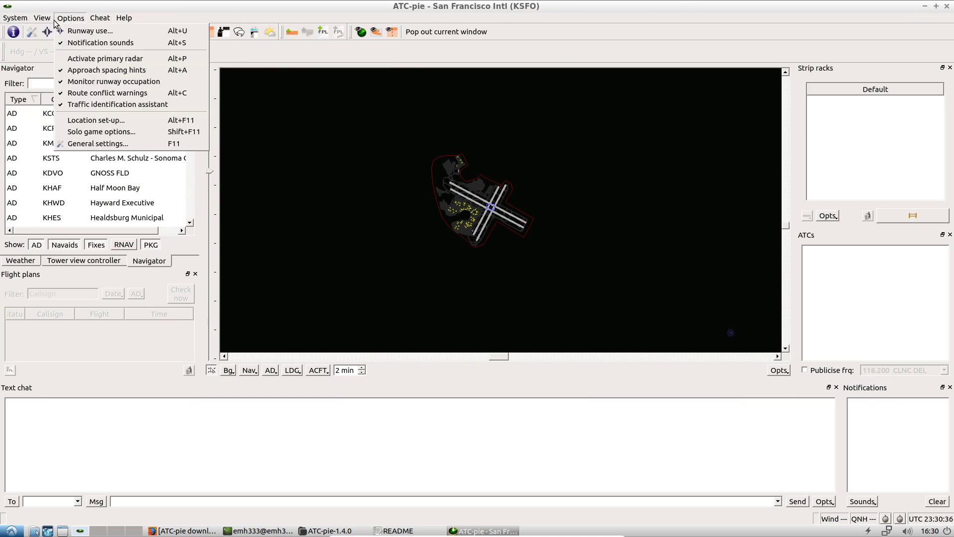
pyautogui.click(101, 19)
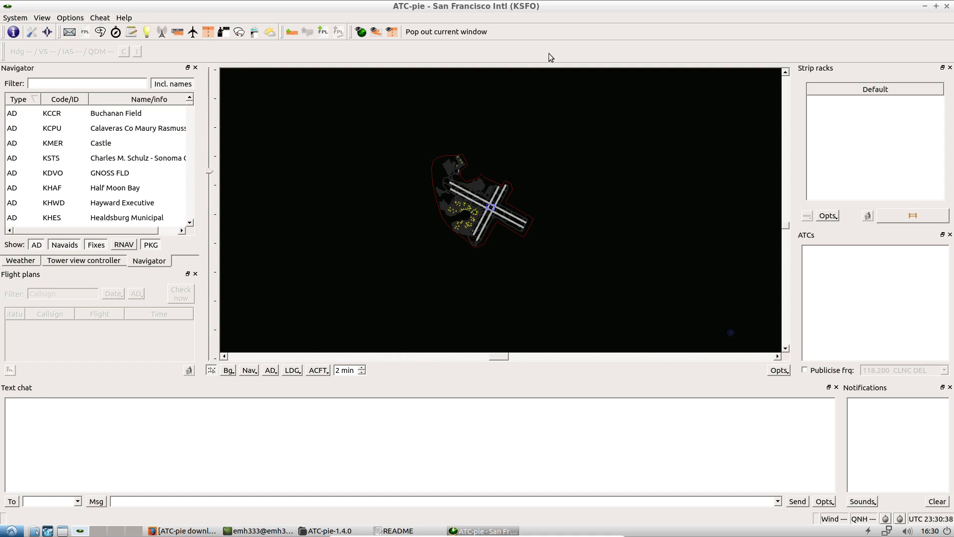
# Close the ATC-pie main window and run python ATC-pie.py in the terminal
pyautogui.click(947, 6)
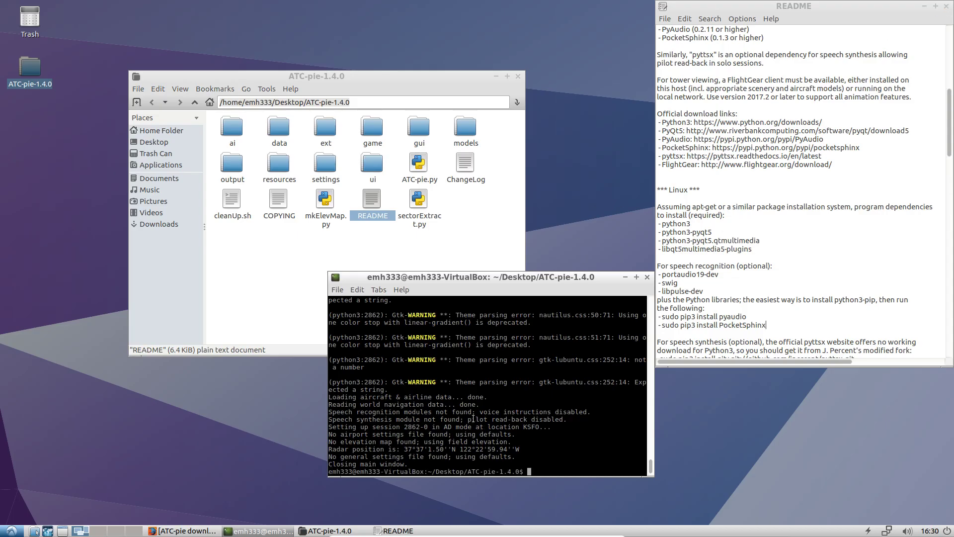
pyautogui.write('python ATC-pie.py')
pyautogui.press('Return')
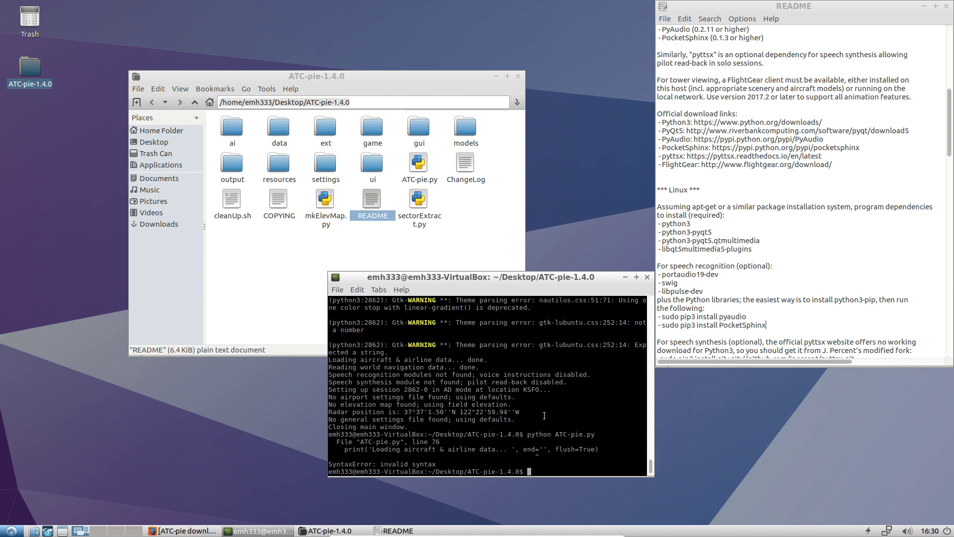
# Highlight the SyntaxError traceback at line 76, pointing to the print call using end=''
pyautogui.moveTo(446, 472); pyautogui.dragTo(327, 427)
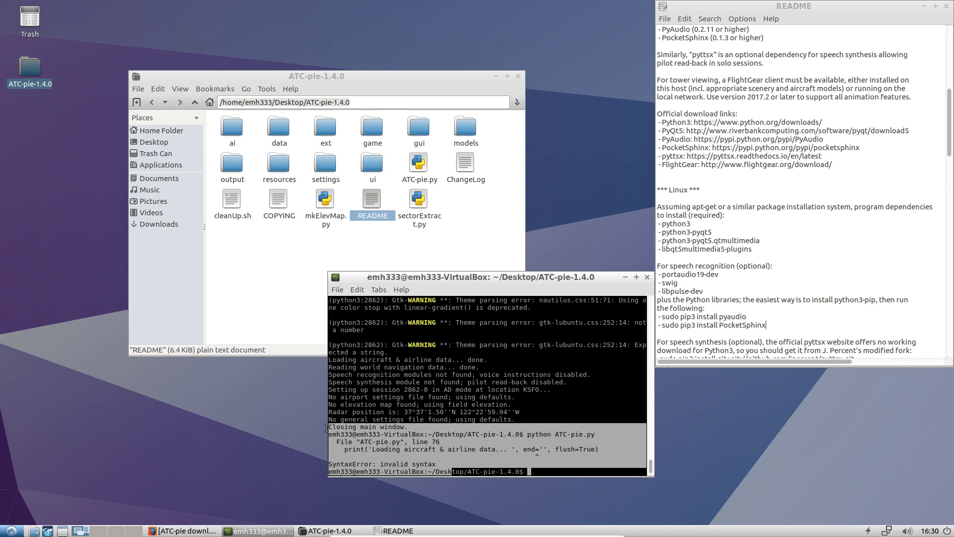
pyautogui.click(570, 468)
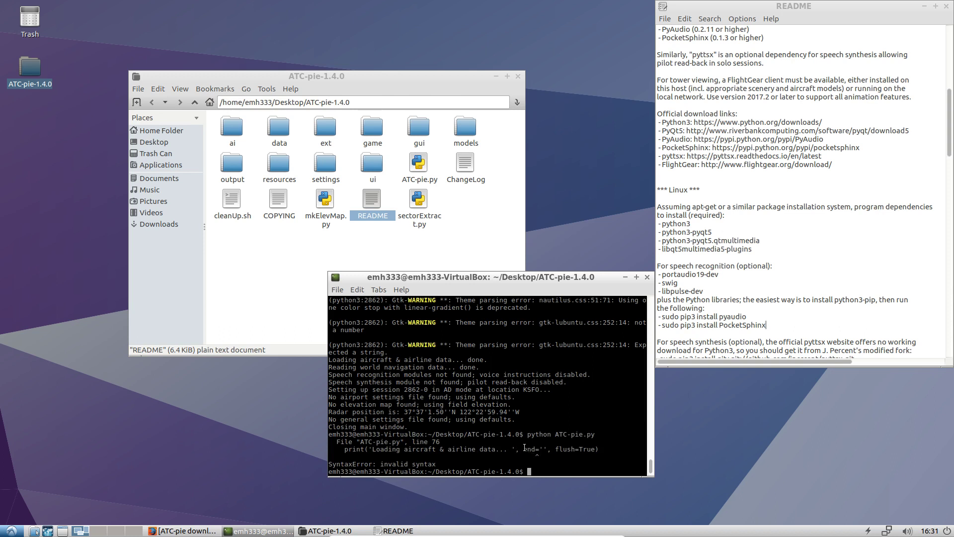
pyautogui.moveTo(344, 448); pyautogui.dragTo(597, 448)
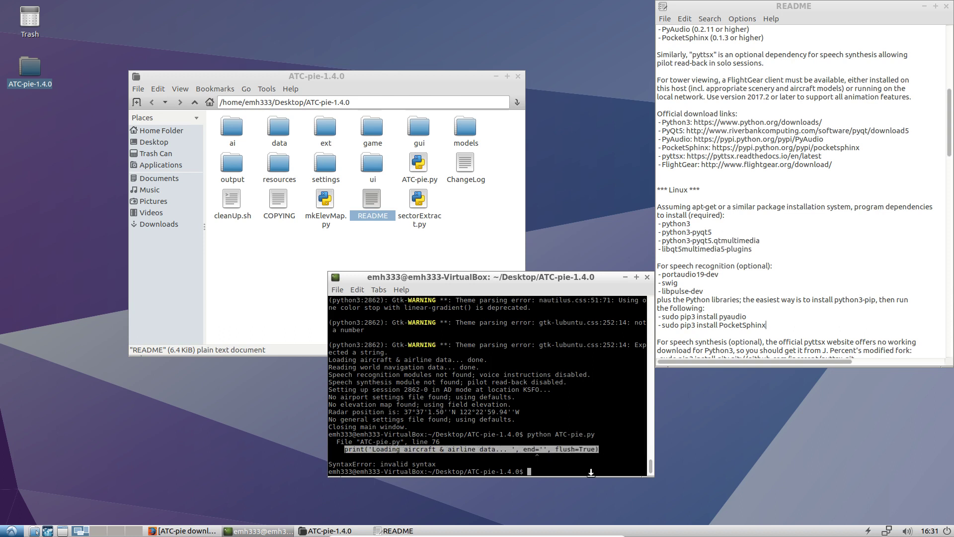
pyautogui.click(435, 457)
pyautogui.moveTo(448, 463); pyautogui.dragTo(323, 442)
pyautogui.click(531, 442)
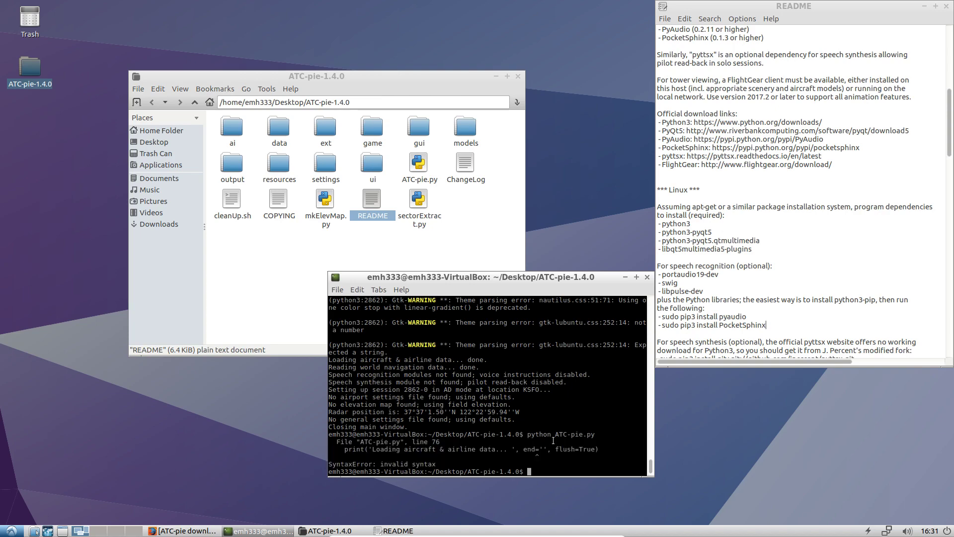
# Scroll the README to RESOURCES and copy the ATC-pie User guide web address
pyautogui.scroll(-13, 833, 299)
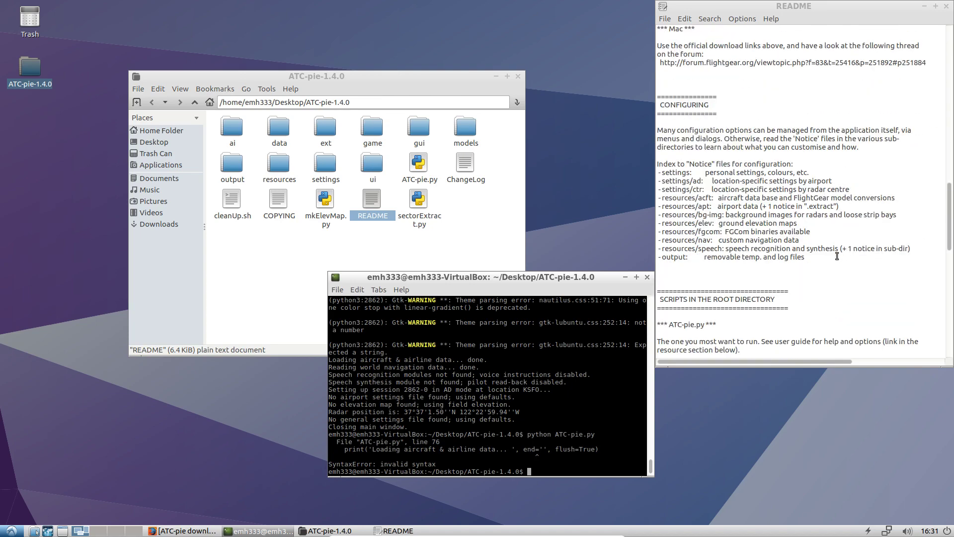
pyautogui.scroll(-5, 837, 256)
pyautogui.scroll(-2, 701, 163)
pyautogui.scroll(-3, 753, 166)
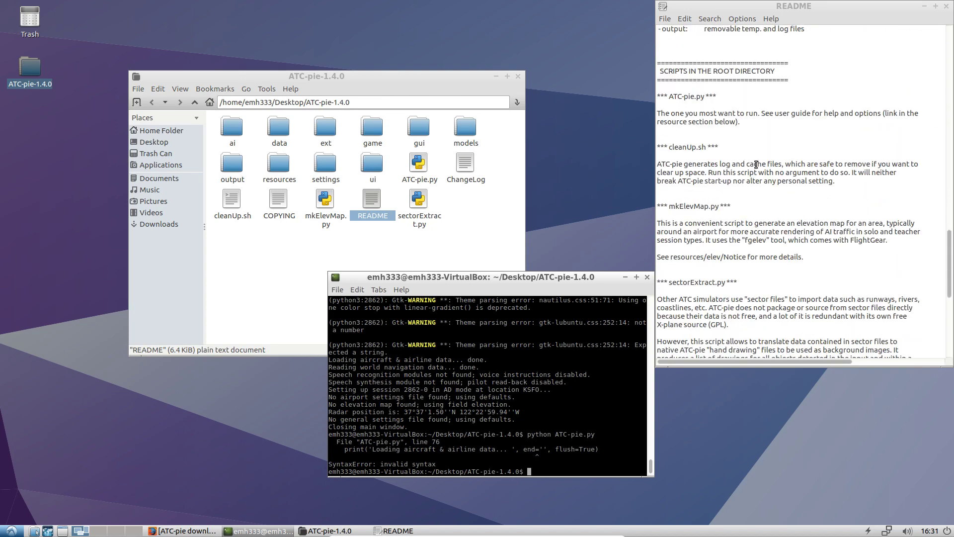
pyautogui.scroll(-10, 756, 165)
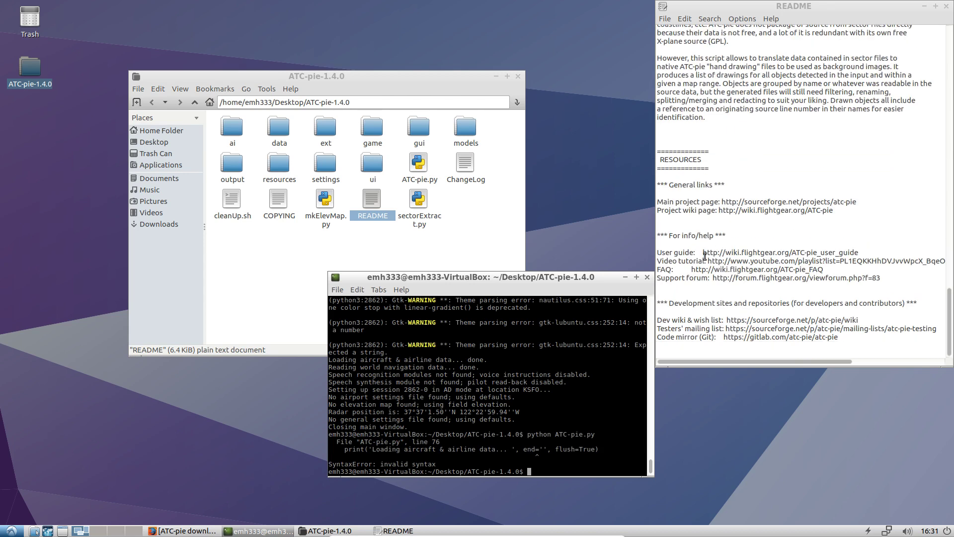
pyautogui.moveTo(702, 252); pyautogui.dragTo(890, 252)
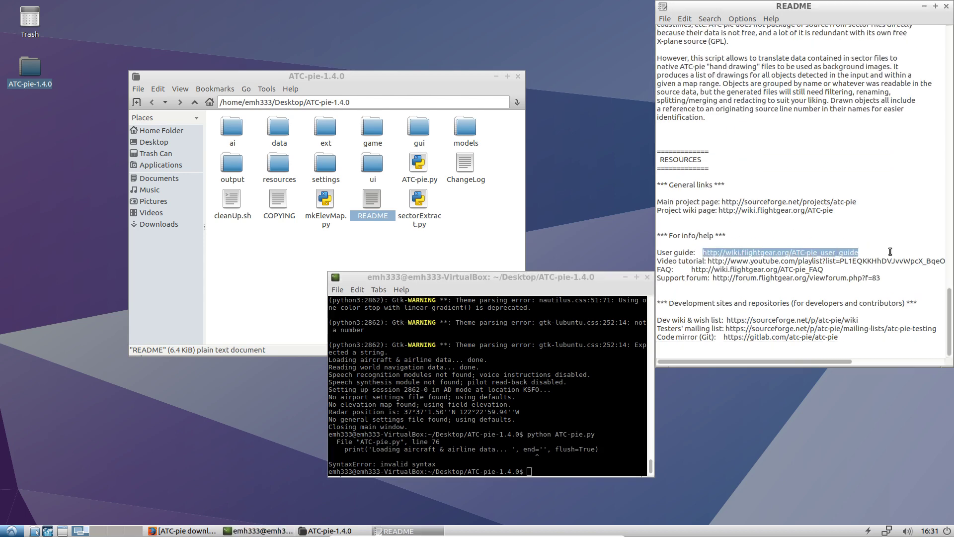
pyautogui.rightClick(801, 253)
pyautogui.click(821, 278)
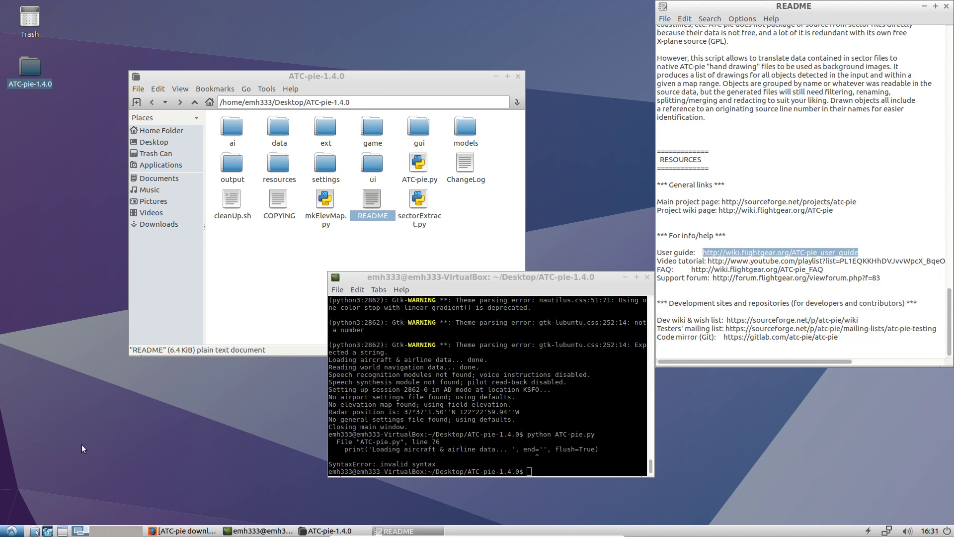
# Load the copied ATC-pie user guide address in a new Firefox tab
pyautogui.click(165, 531)
pyautogui.click(224, 20)
pyautogui.hotkey('ctrl', 'v')
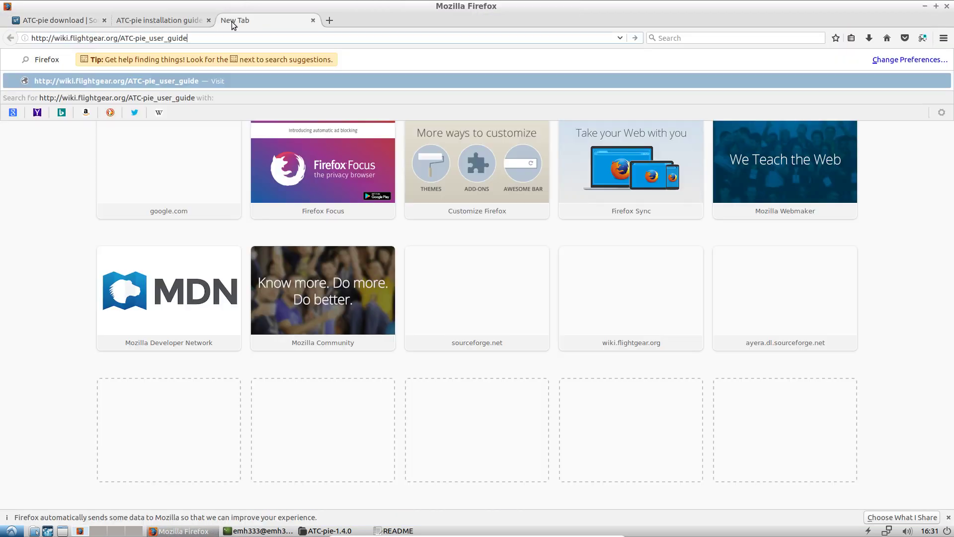
pyautogui.press('Return')
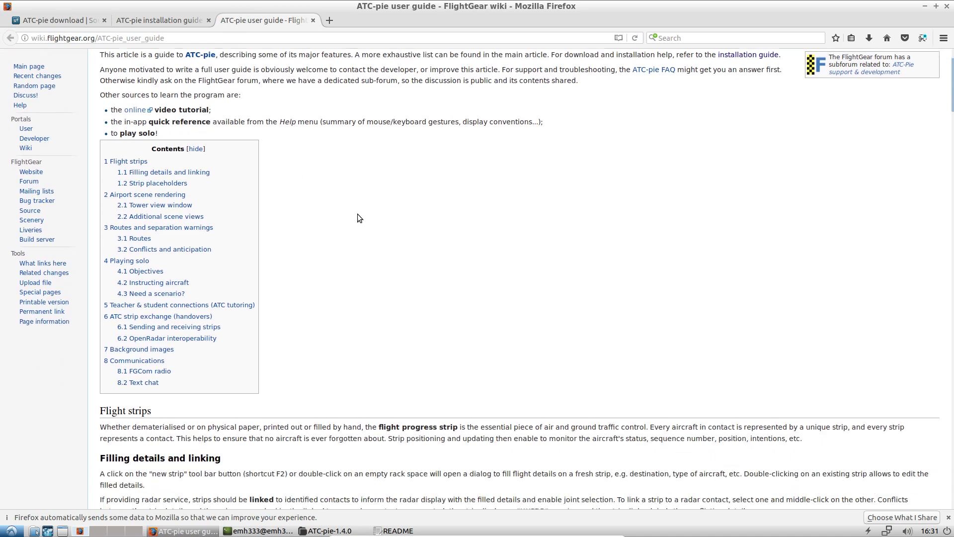
# Scroll through the user guide page, then minimize Firefox and move the terminal up-left
pyautogui.scroll(-10, 356, 213)
pyautogui.scroll(6, 355, 215)
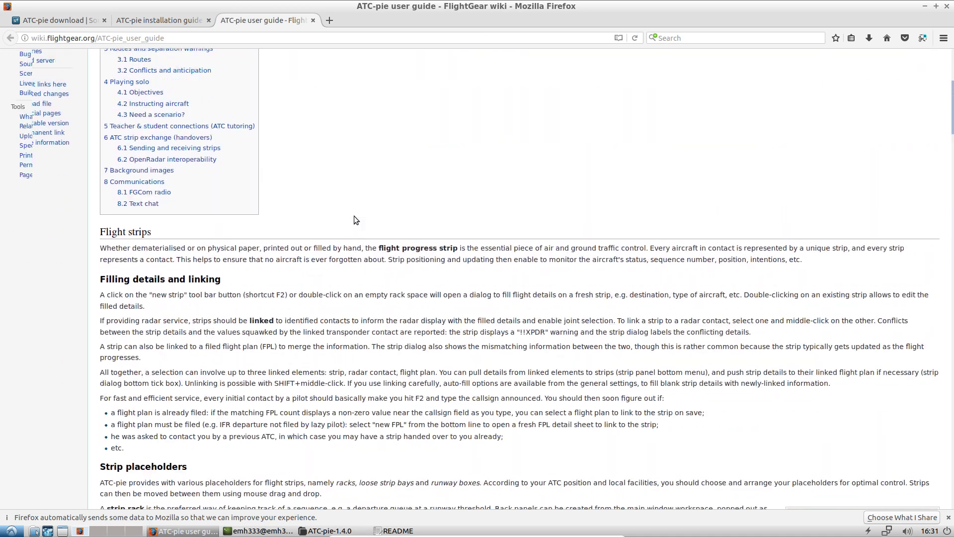
pyautogui.scroll(5, 354, 216)
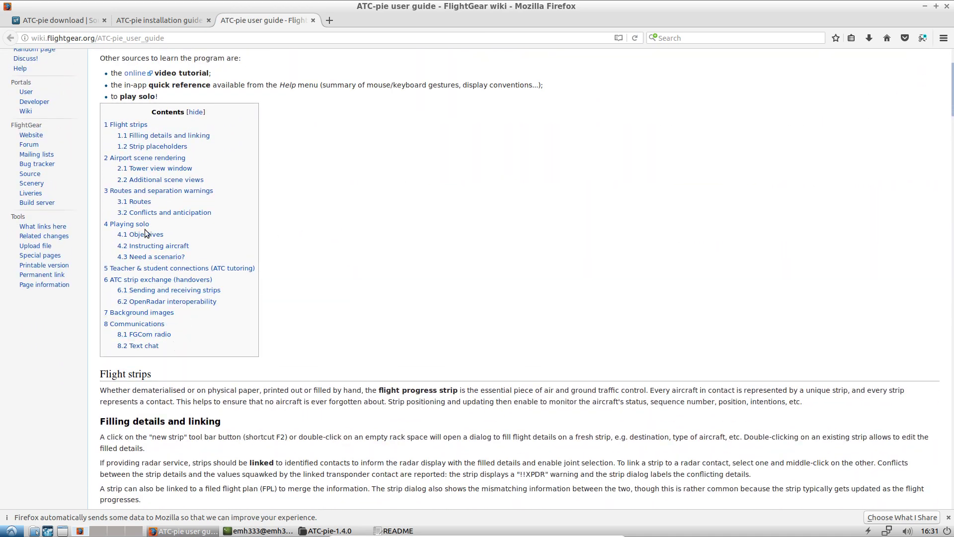
pyautogui.scroll(4, 145, 171)
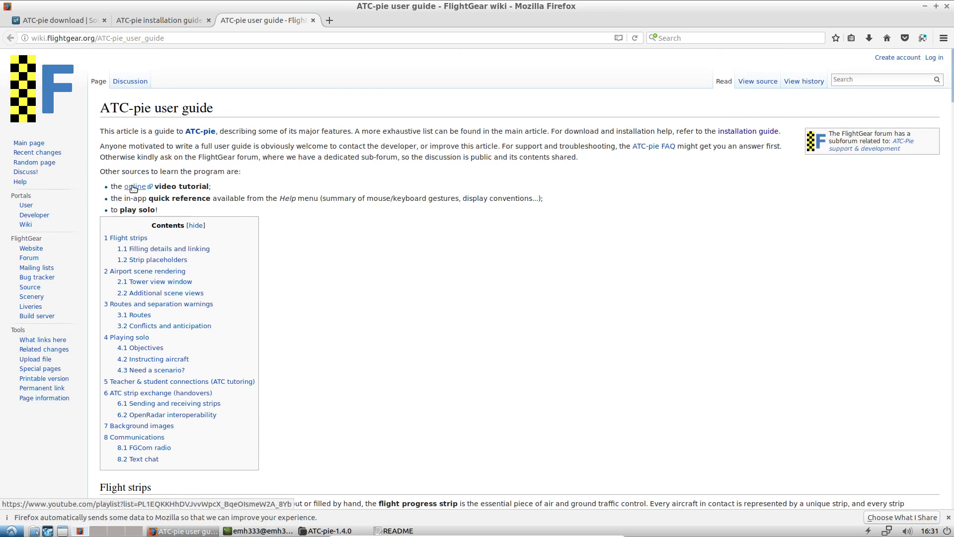
pyautogui.click(925, 6)
pyautogui.moveTo(557, 279); pyautogui.dragTo(530, 256)
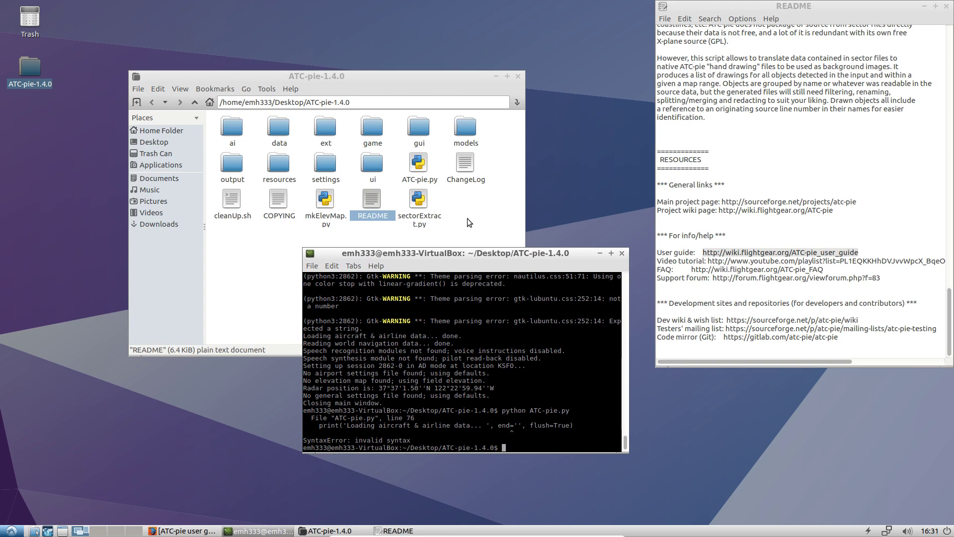
pyautogui.moveTo(496, 255)
pyautogui.mouseDown()
pyautogui.moveTo(480, 226)
pyautogui.moveTo(496, 256)
pyautogui.mouseUp()
pyautogui.scroll(5, 521, 343)
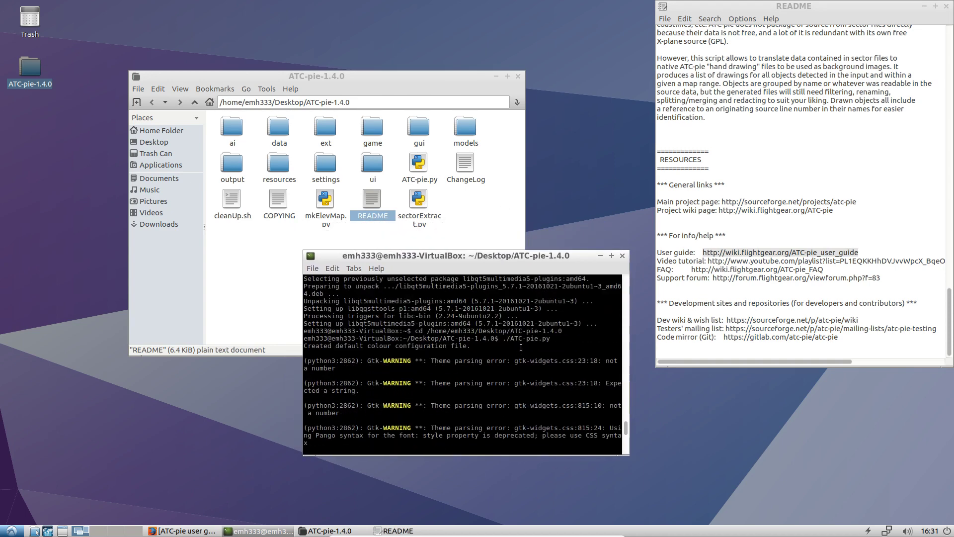
pyautogui.scroll(-5, 522, 343)
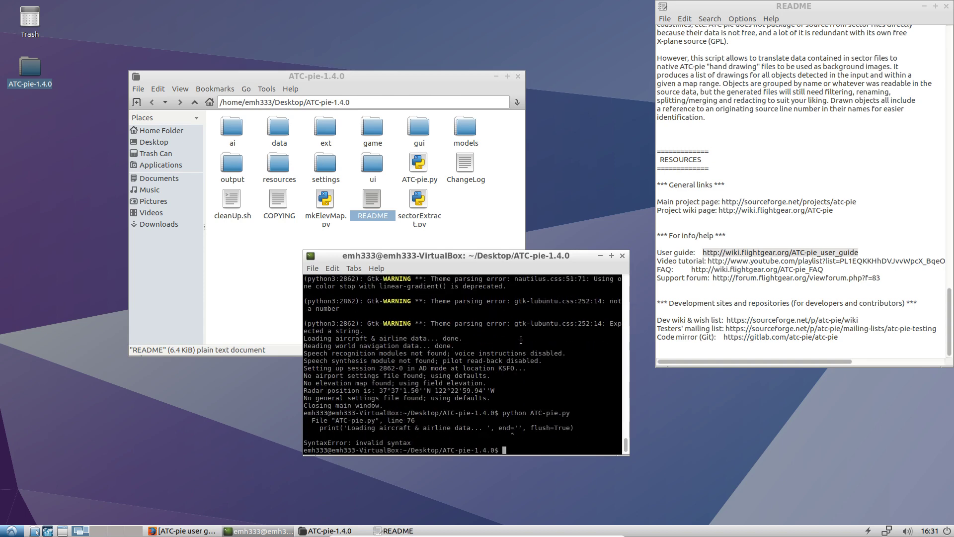
pyautogui.scroll(20, 520, 329)
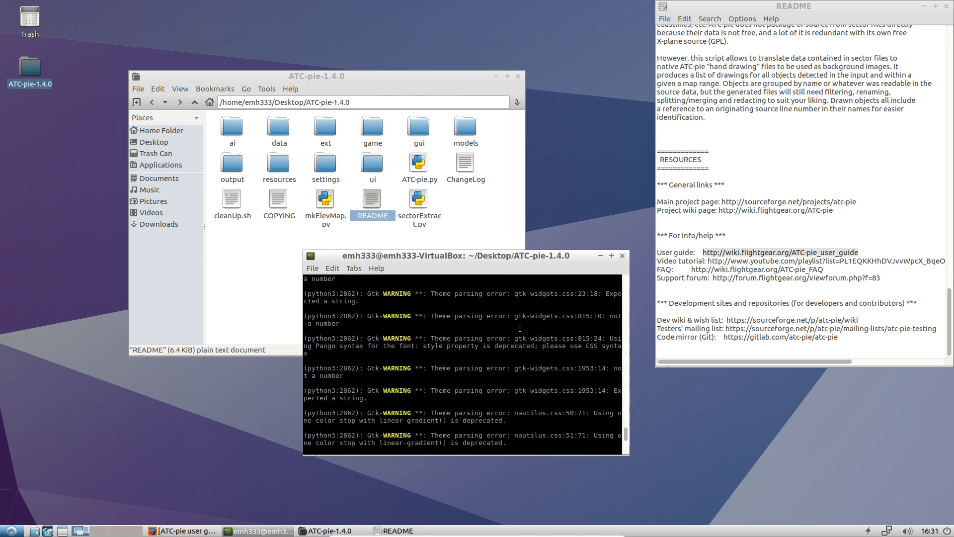
pyautogui.scroll(20, 519, 328)
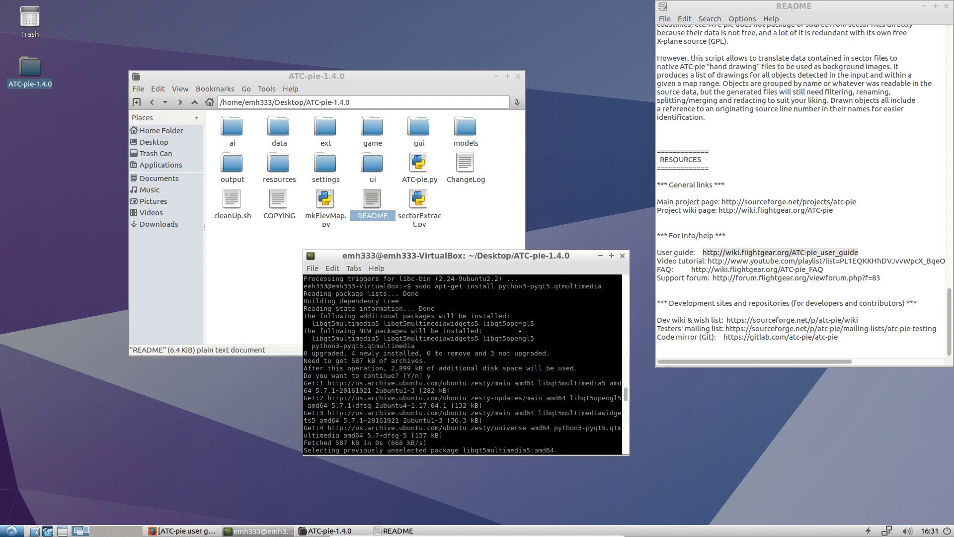
pyautogui.scroll(-20, 519, 328)
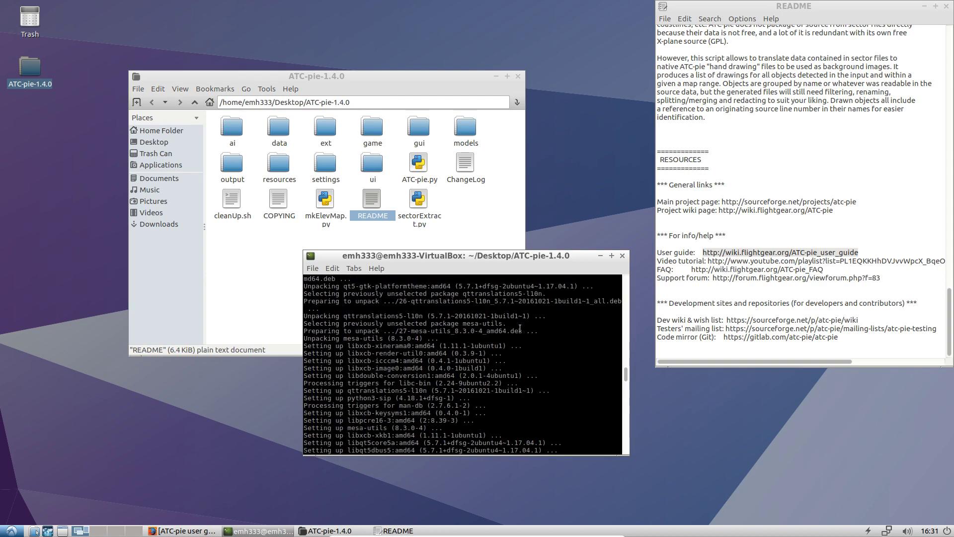
pyautogui.scroll(-20, 520, 328)
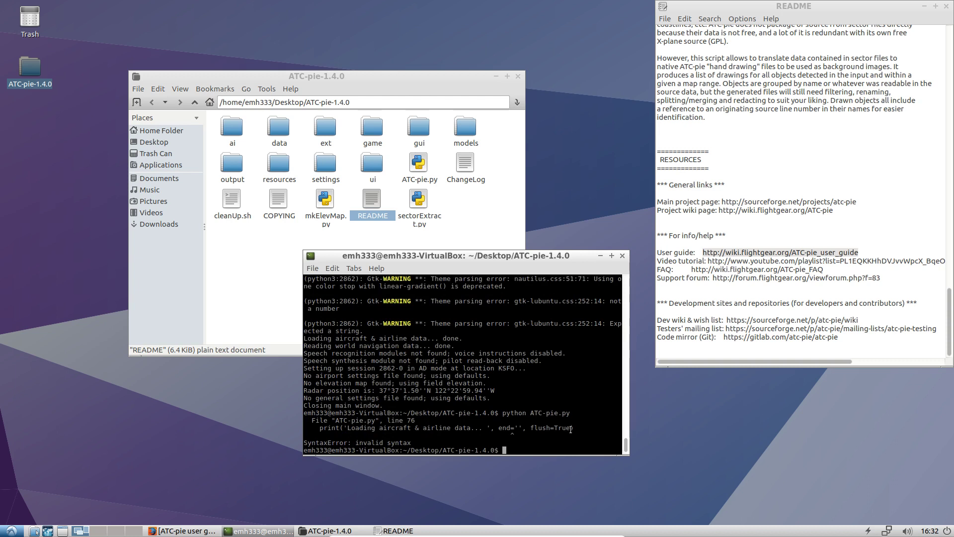
# Highlight the 'File "ATC-pie.py", line 76' and print(...) traceback lines in the terminal
pyautogui.moveTo(571, 429); pyautogui.dragTo(308, 423)
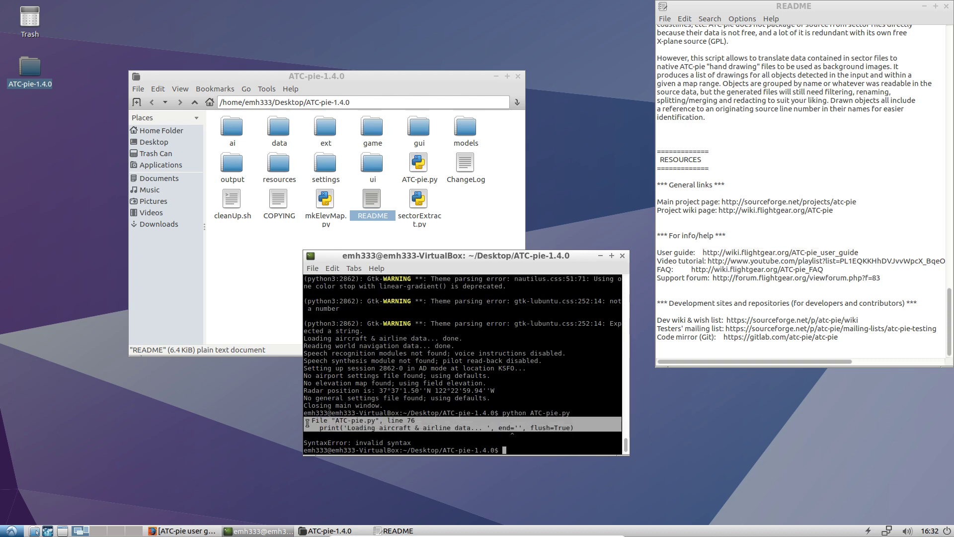
pyautogui.click(379, 429)
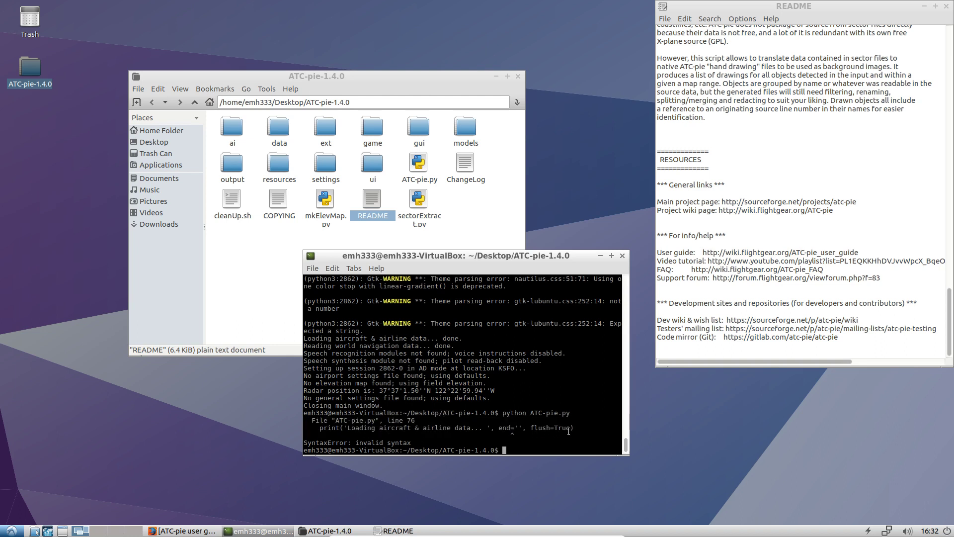
pyautogui.moveTo(568, 431); pyautogui.dragTo(264, 419)
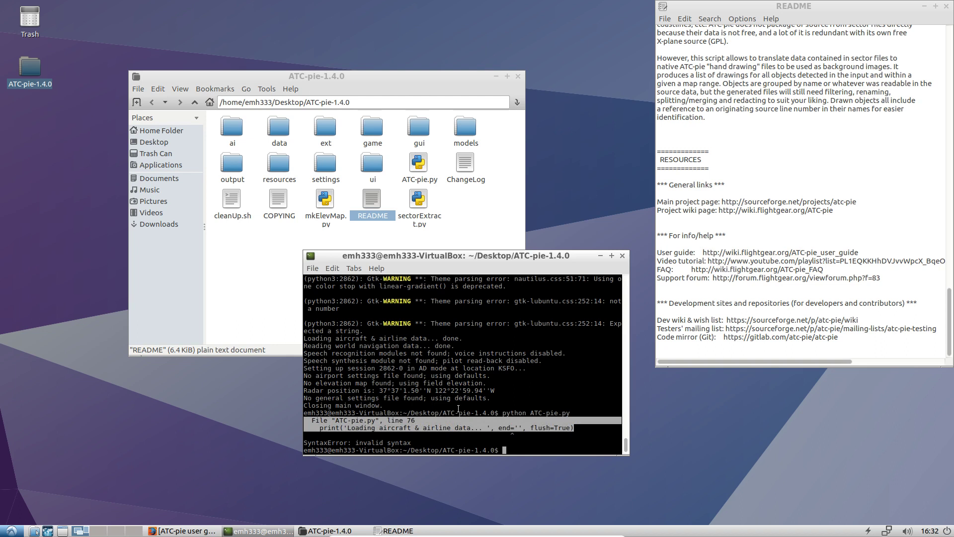
pyautogui.click(458, 409)
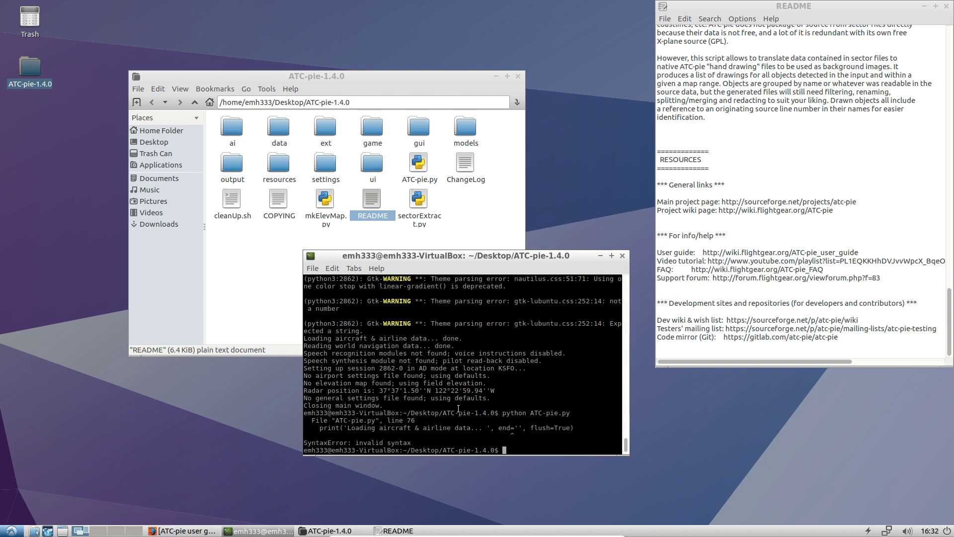
pyautogui.moveTo(503, 413); pyautogui.dragTo(530, 428)
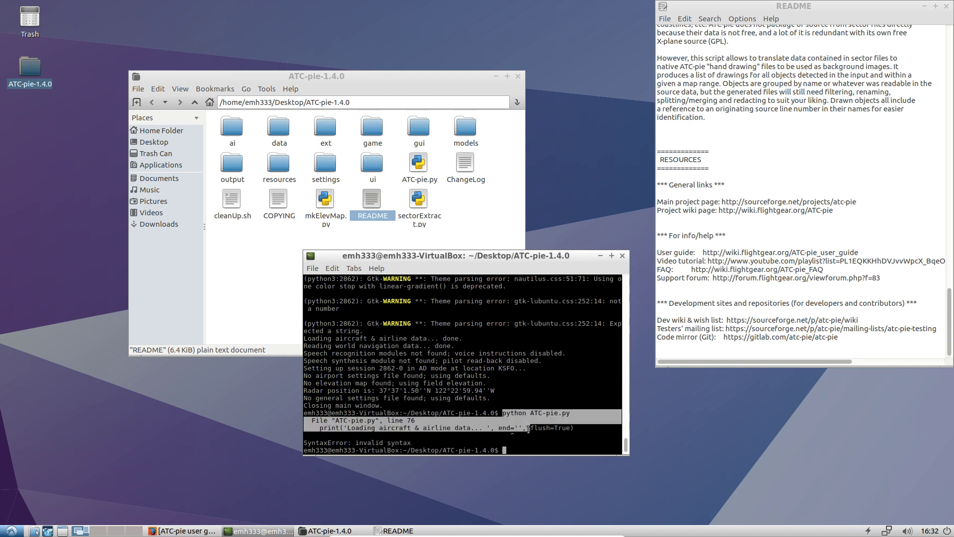
pyautogui.click(528, 438)
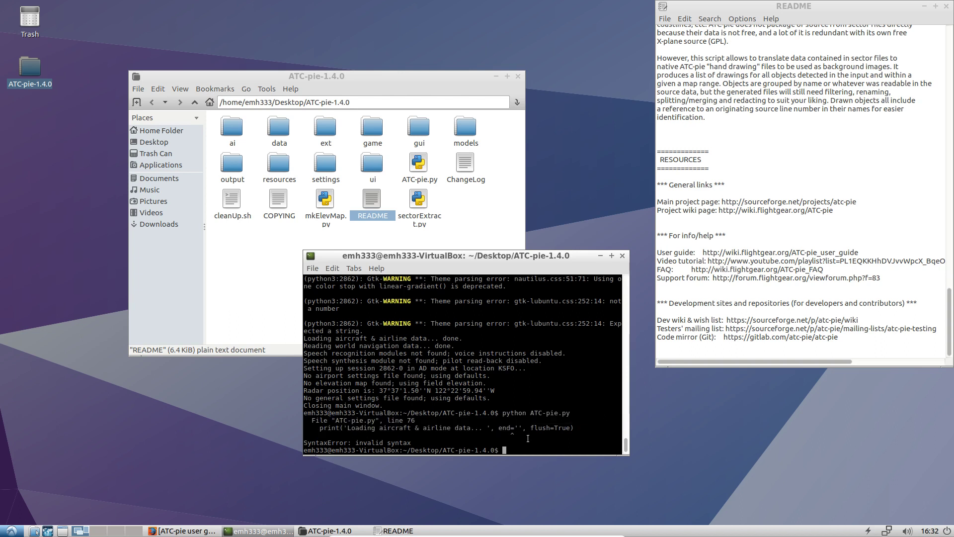
pyautogui.moveTo(582, 429); pyautogui.dragTo(264, 422)
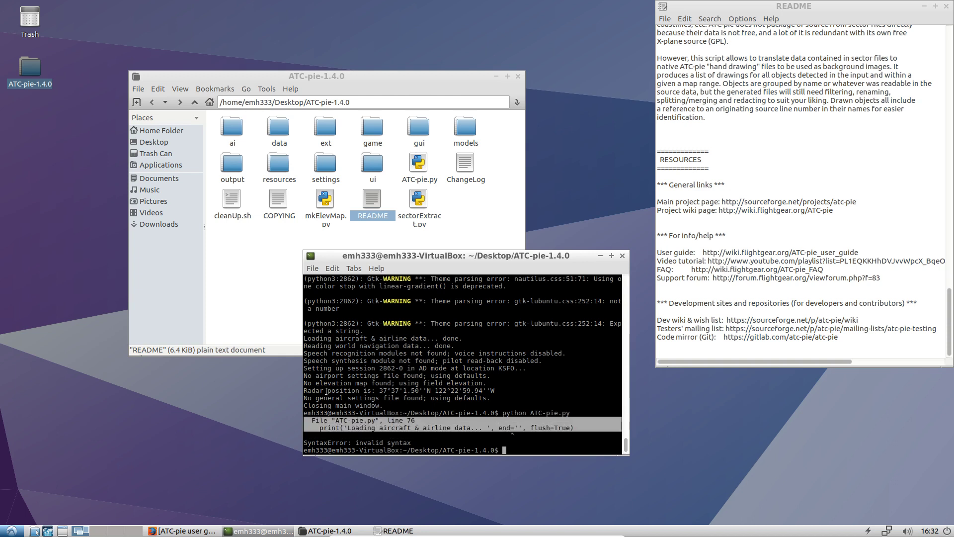